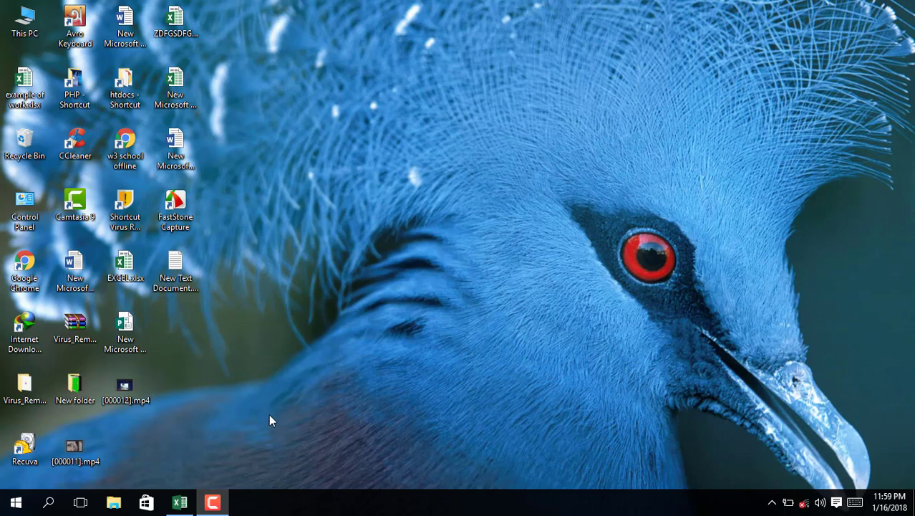
Restore the minimized example of work.xlsx Excel window from the taskbar.
left_click(180, 501)
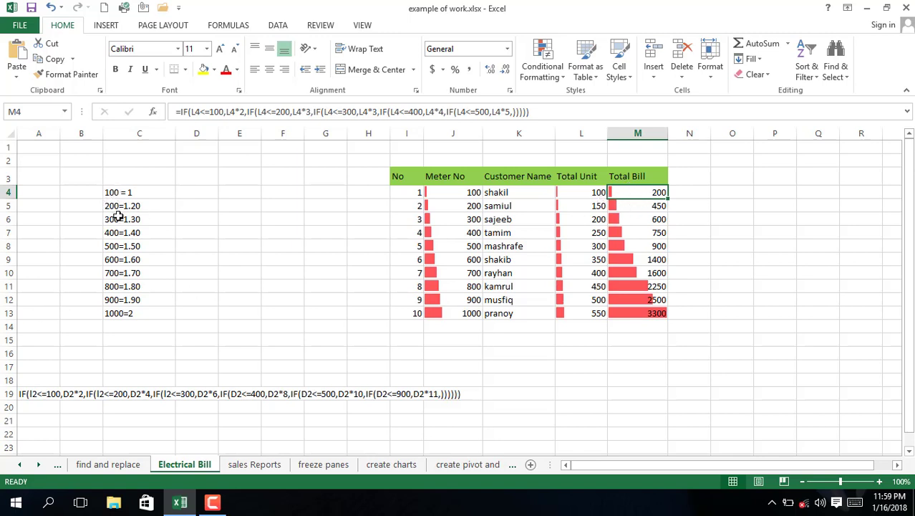
Select C4:C13, the rate list running from 100 = 1 through 1000=2.
left_click_drag(115, 191, 148, 305)
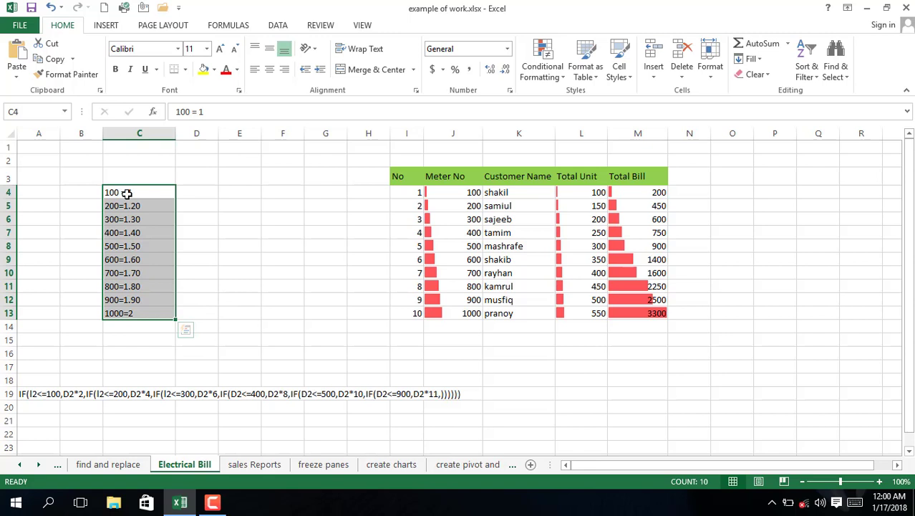
Delete M4's old IF formula and fill the now-empty M4 down through M13.
left_click(647, 191)
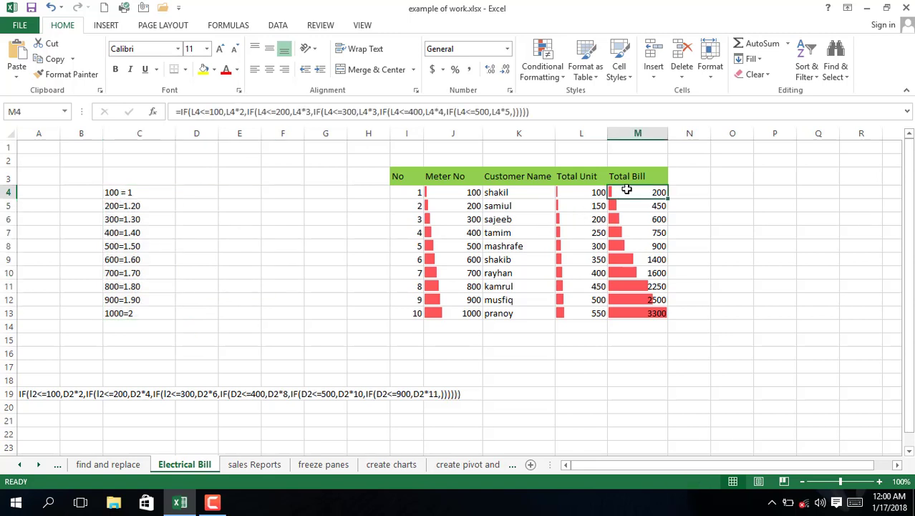
left_click_drag(627, 190, 646, 190)
left_click_drag(530, 111, 105, 115)
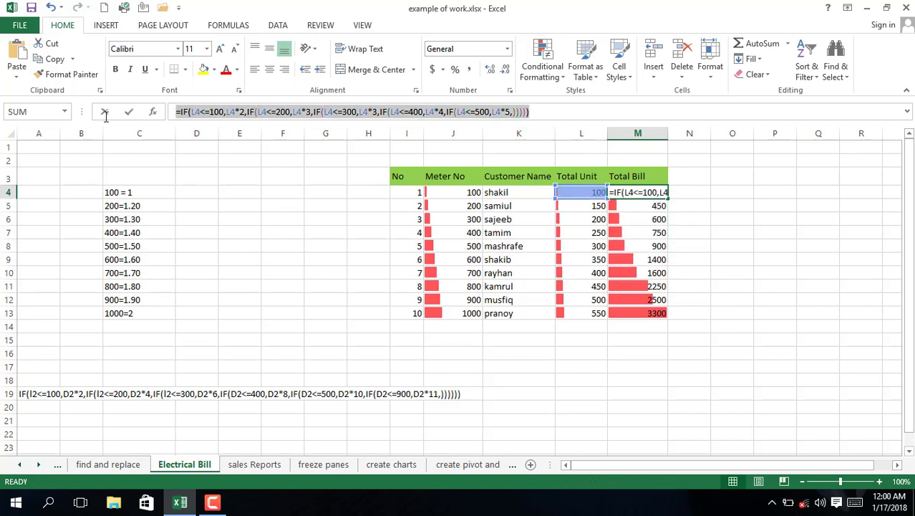
key("BackSpace")
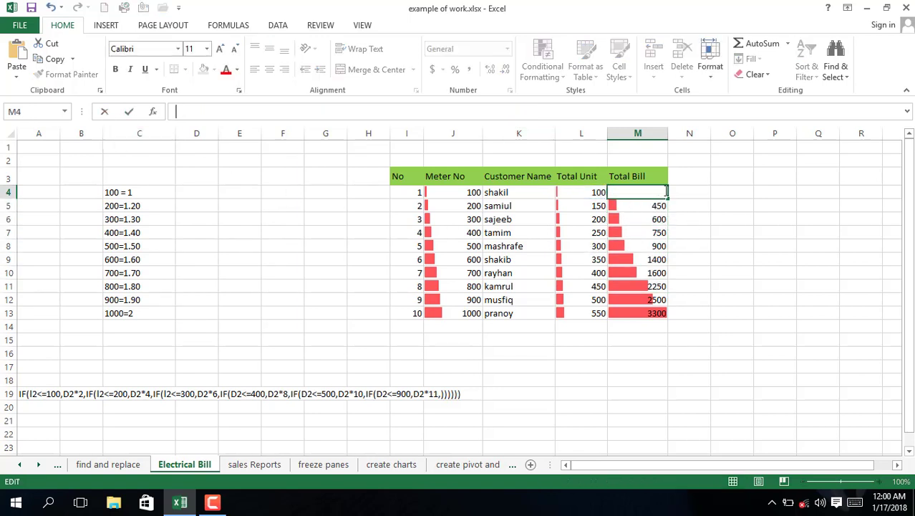
key("Escape")
left_click_drag(667, 199, 666, 319)
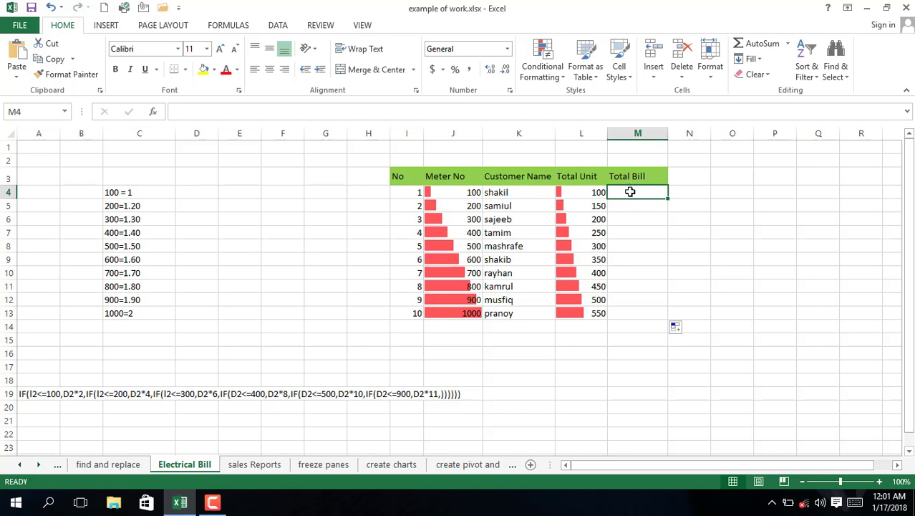
Start a new formula in M4 by entering =if(.
left_click(731, 206)
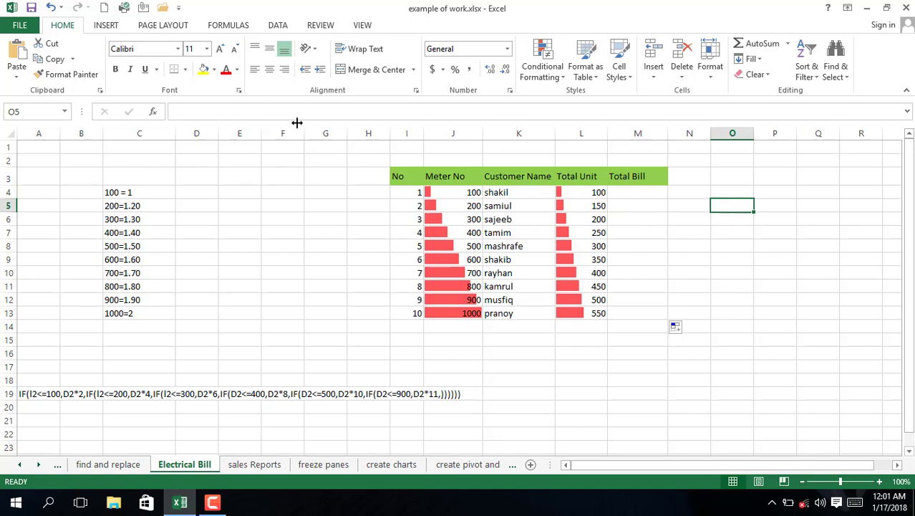
left_click(211, 112)
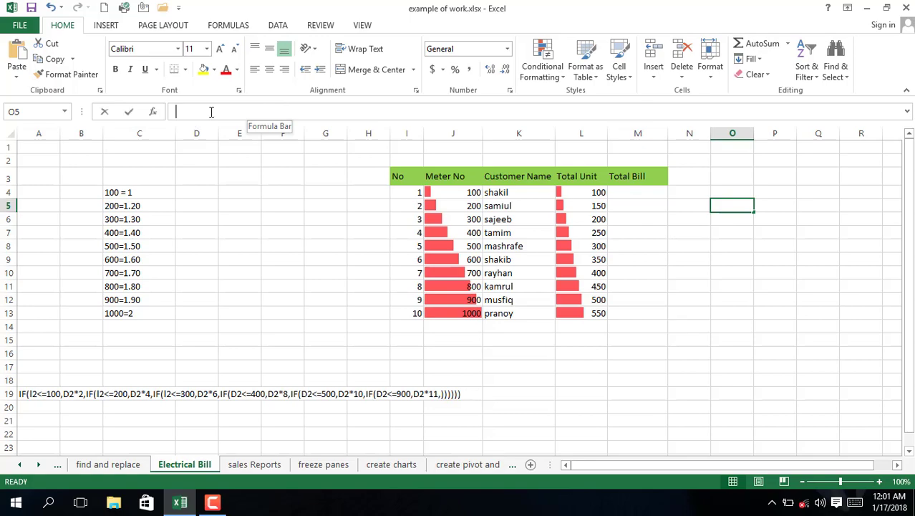
left_click(621, 192)
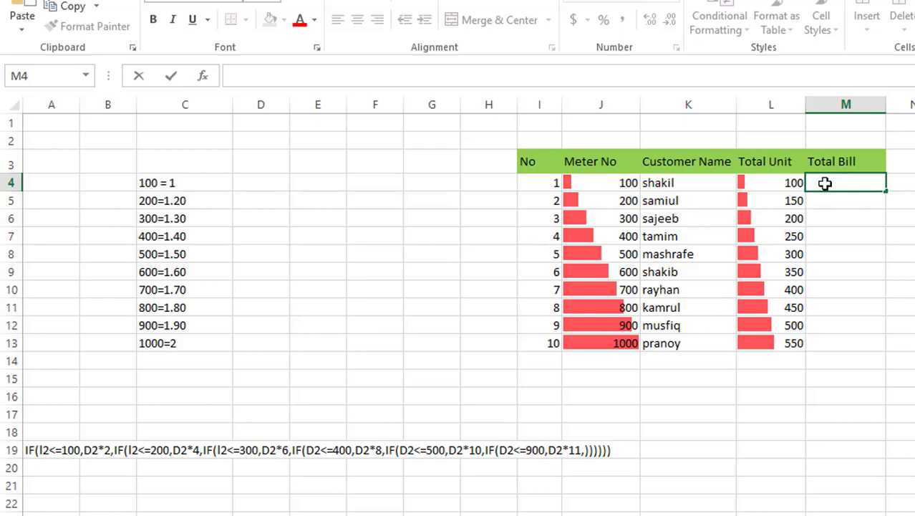
type("=")
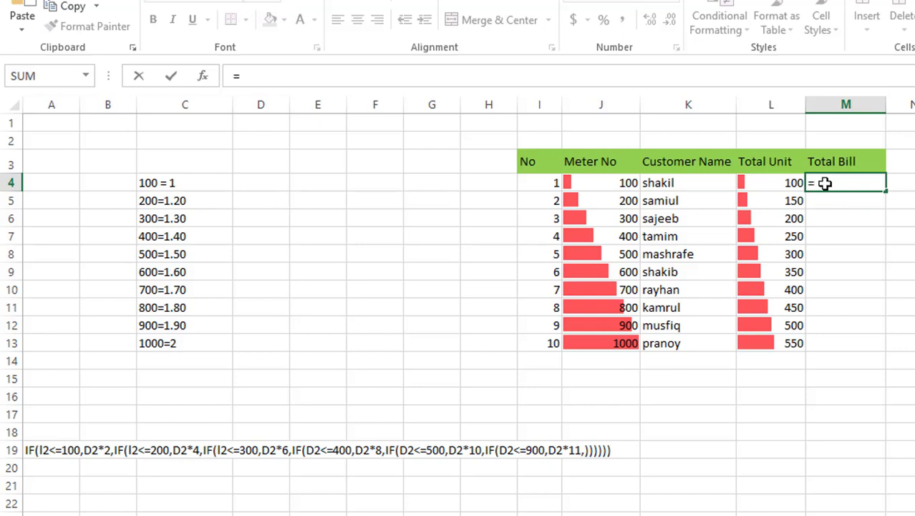
type("if")
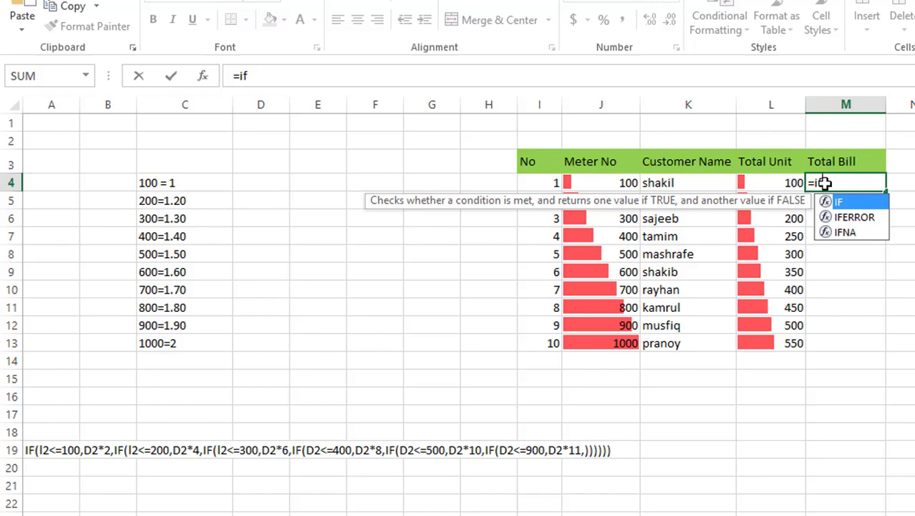
type("(")
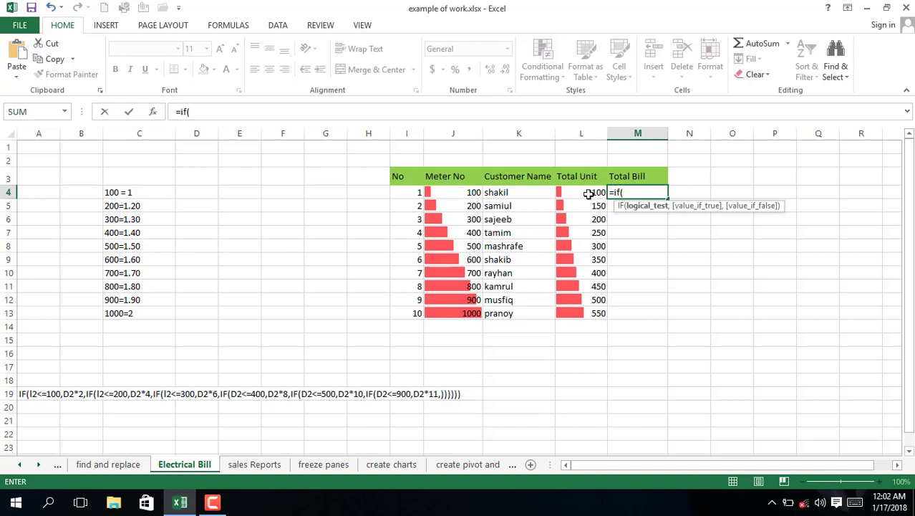
Enter M4's first tier: when L4<=100, bill L4*1.
left_click(588, 193)
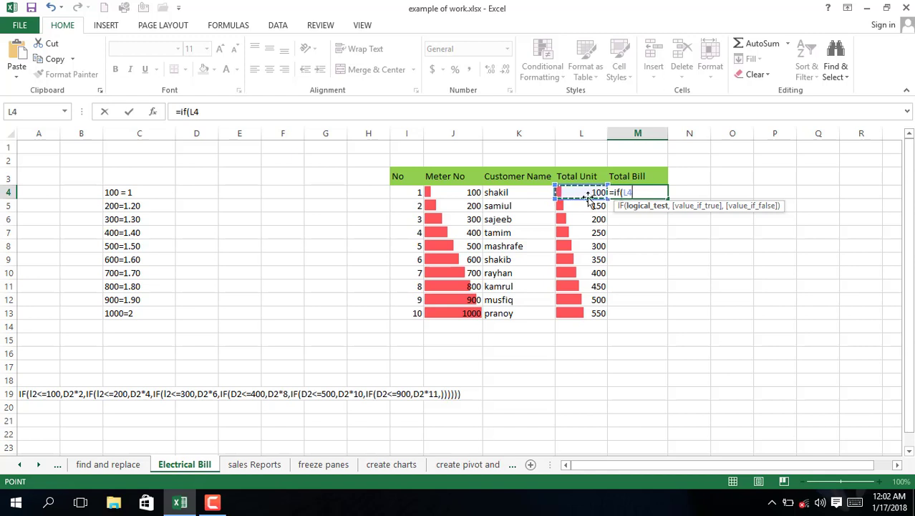
left_click(646, 192)
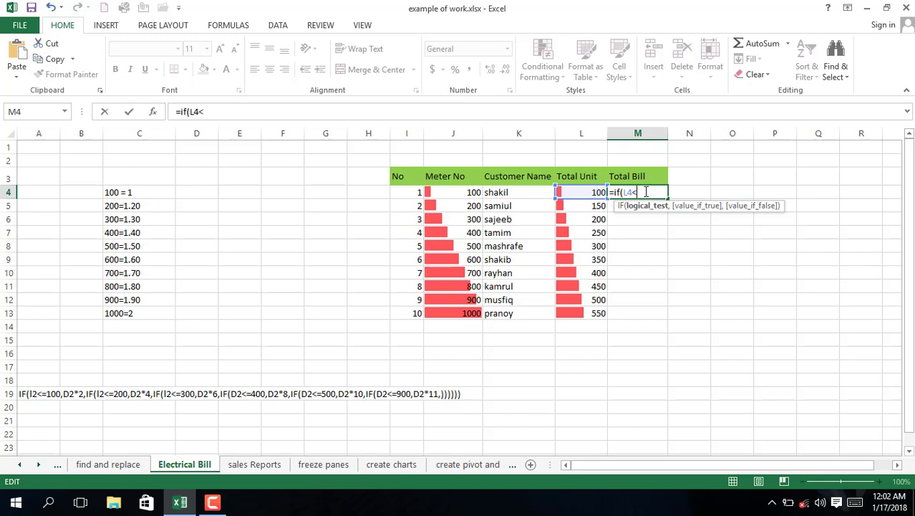
type("<=100")
type(",")
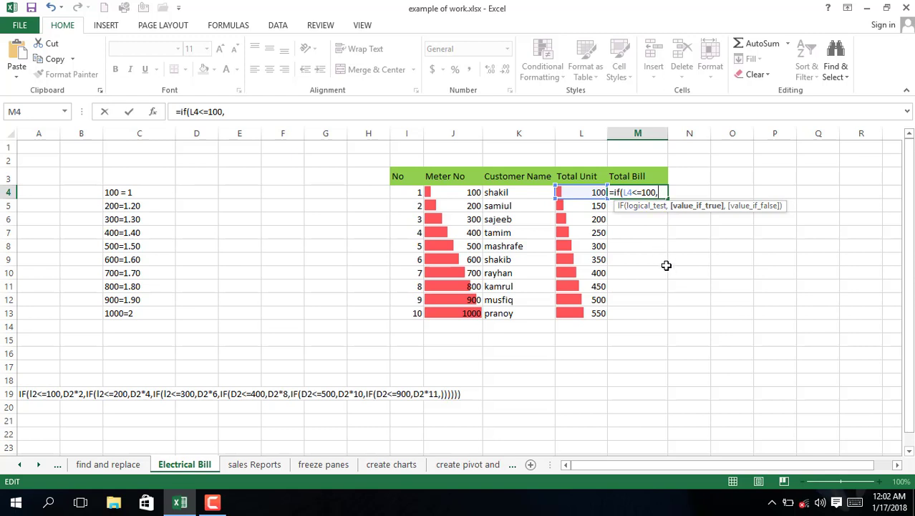
type("L")
key("BackSpace")
type("L4*")
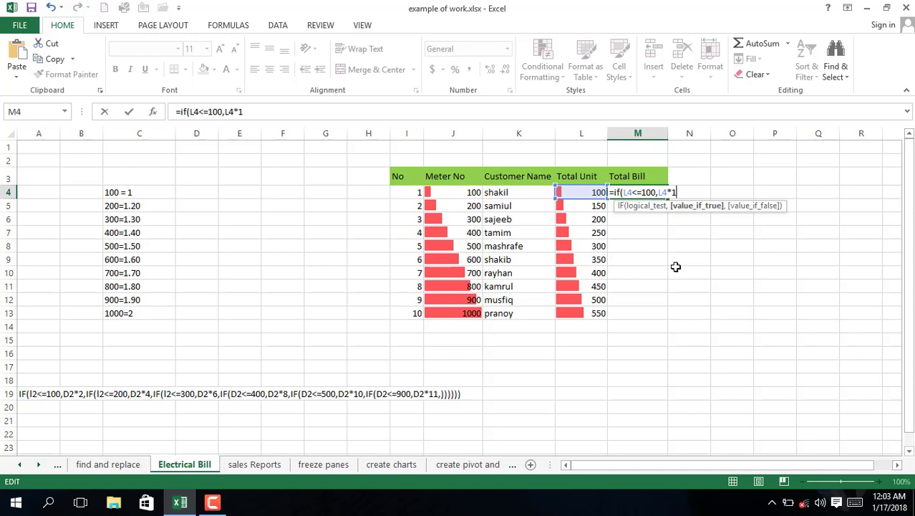
Add a comma, then copy the if(L4<=100,L4*1, clause and paste it at the formula's end.
type(",")
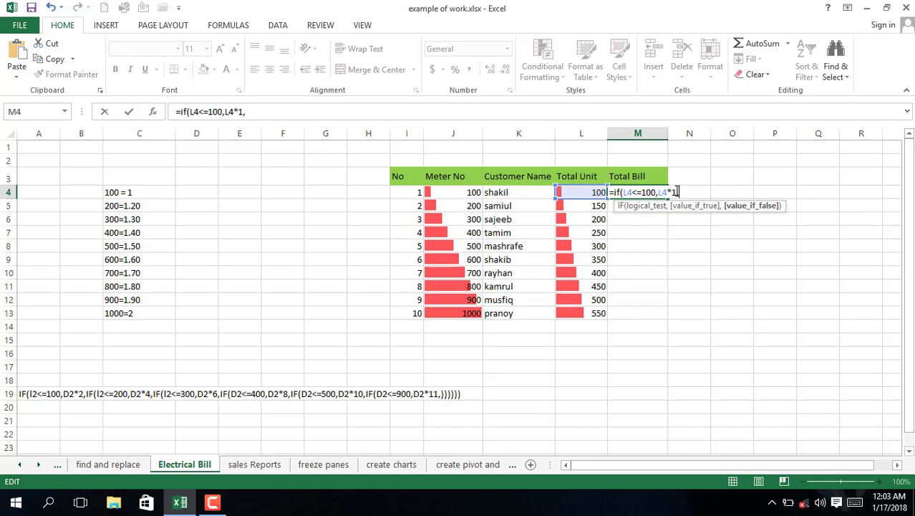
left_click_drag(681, 194, 615, 194)
key("ctrl+c")
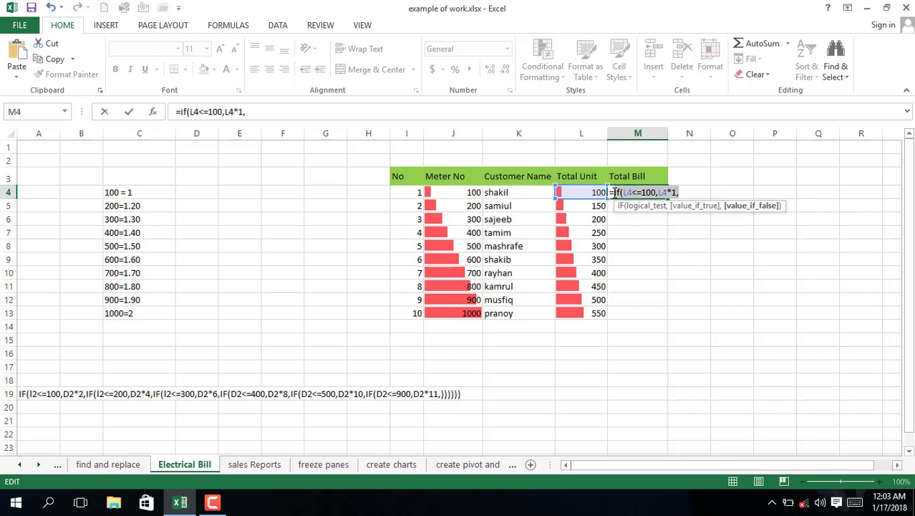
left_click(693, 192)
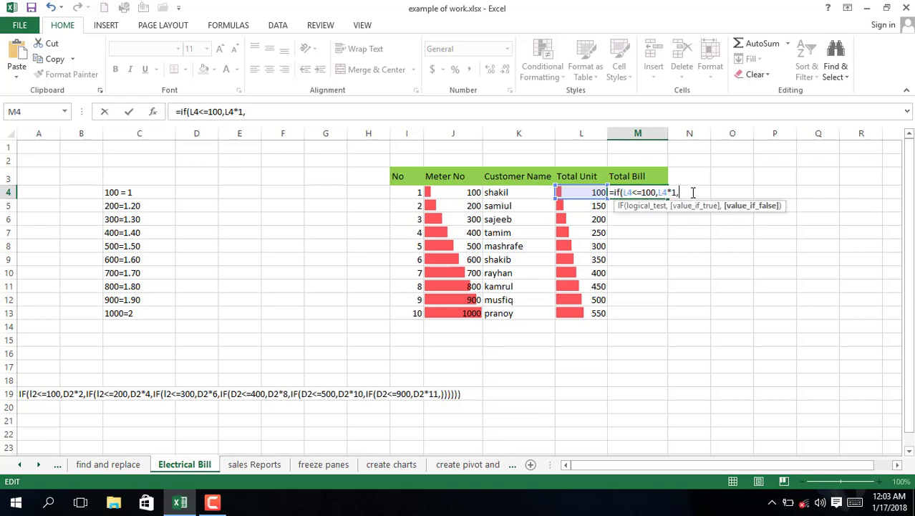
key("ctrl+v")
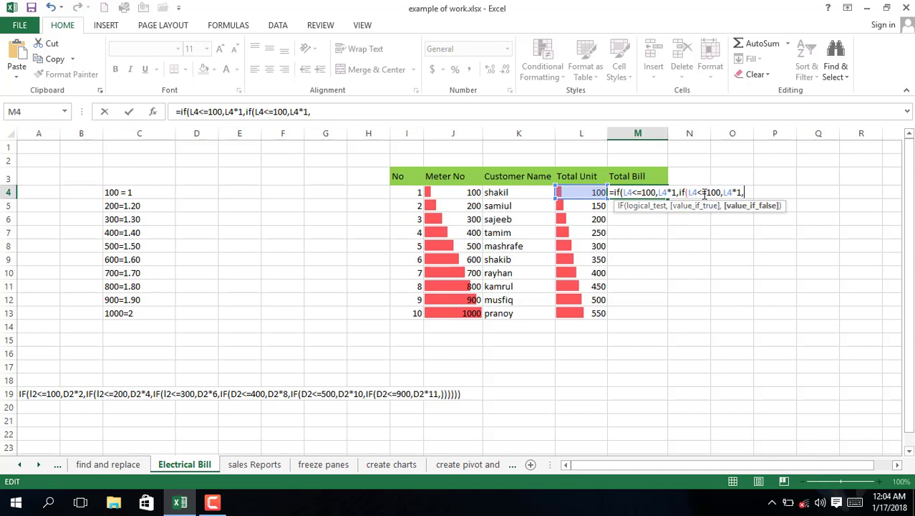
Change the second tier to L4<=200 billed at L4*1.20.
left_click(710, 193)
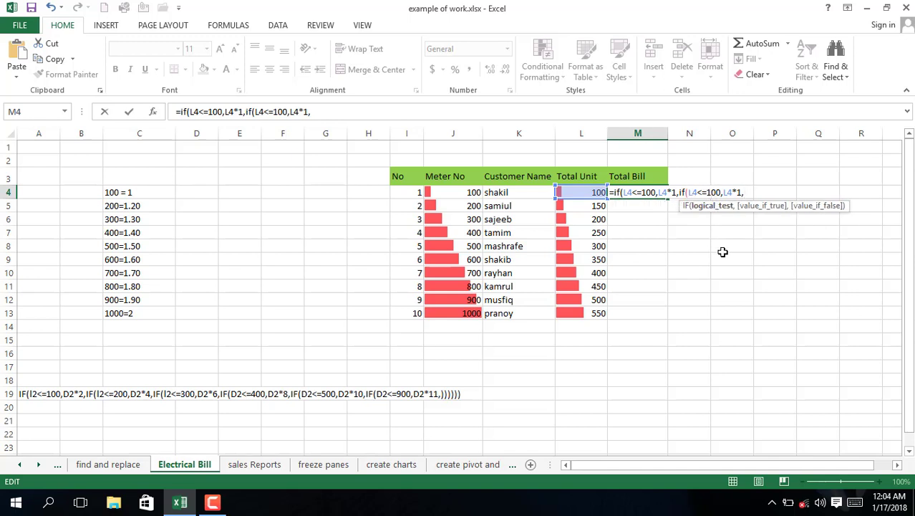
key("BackSpace")
type("2")
left_click(742, 192)
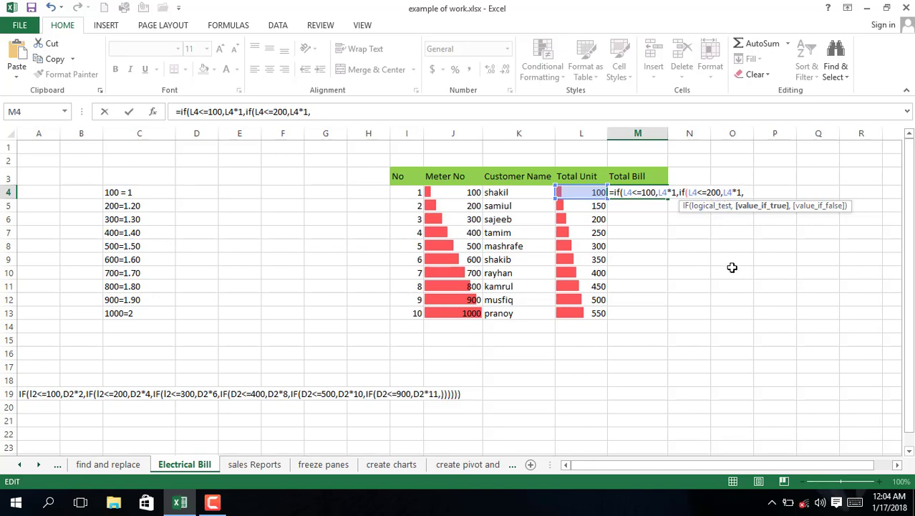
key("Left")
key("BackSpace")
type("1.20")
Paste a third IF clause and set its limit to L4<=300.
left_click(765, 189)
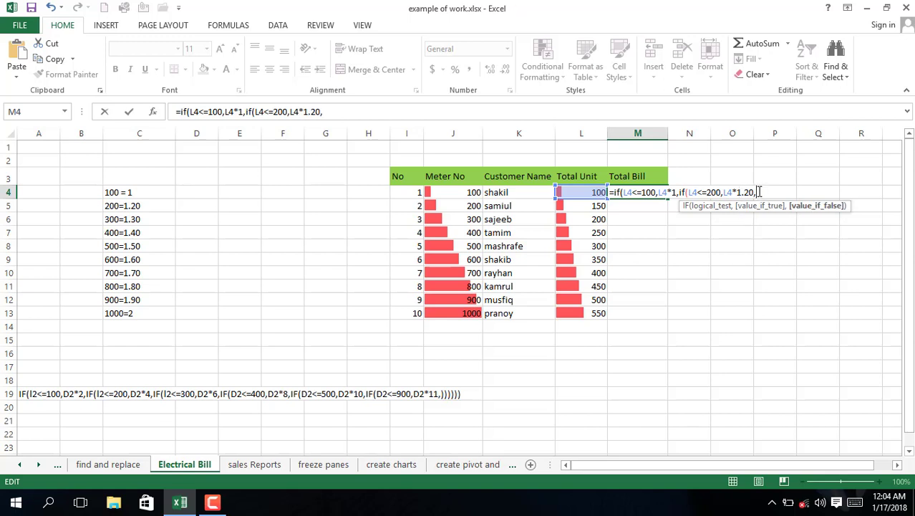
key("ctrl+v")
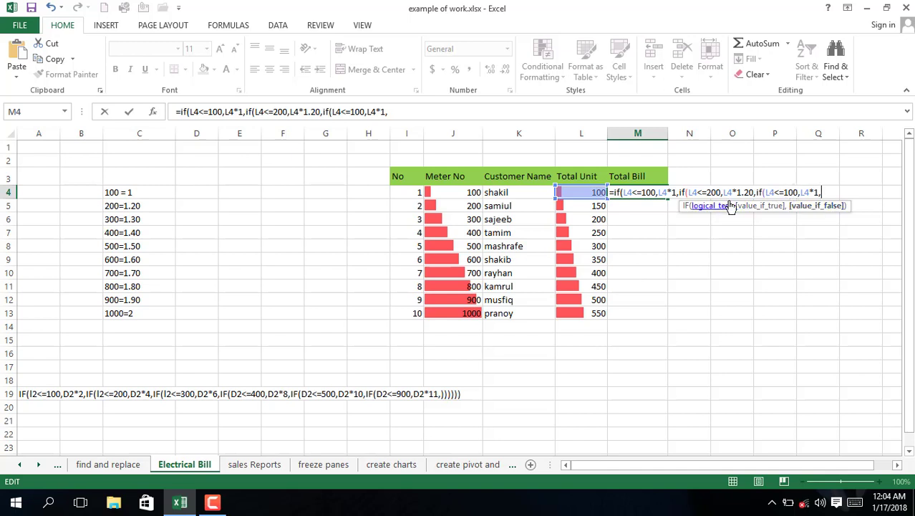
left_click(786, 192)
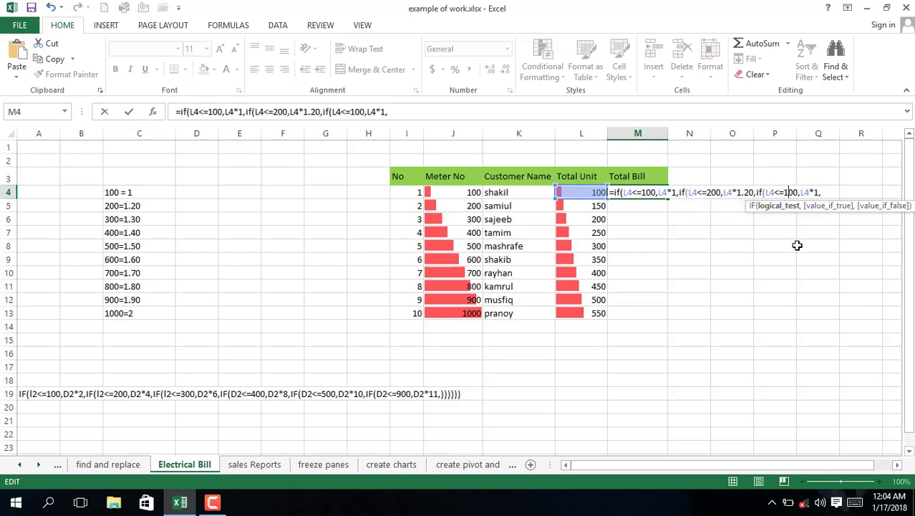
key("BackSpace")
type("3")
left_click(820, 192)
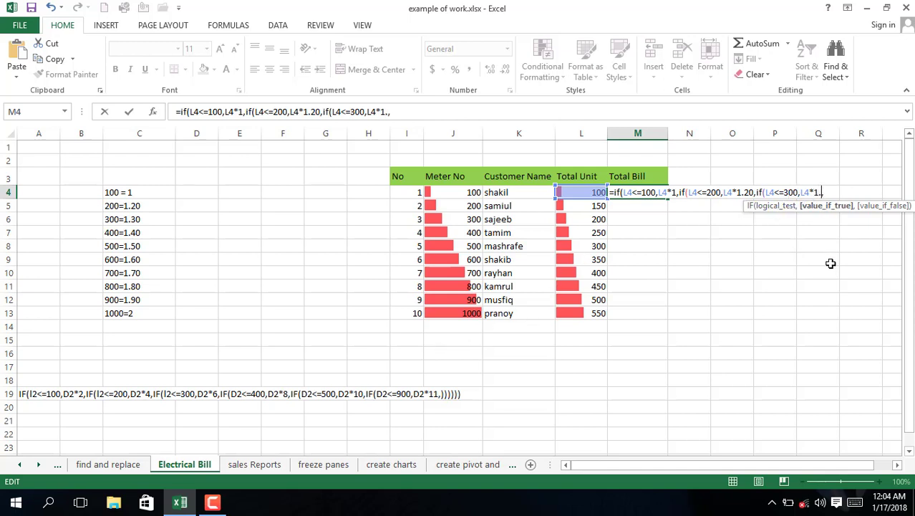
Finish the 300-unit tier at rate 1.30 and add a 400-unit tier at 1.40.
type("30")
left_click(840, 192)
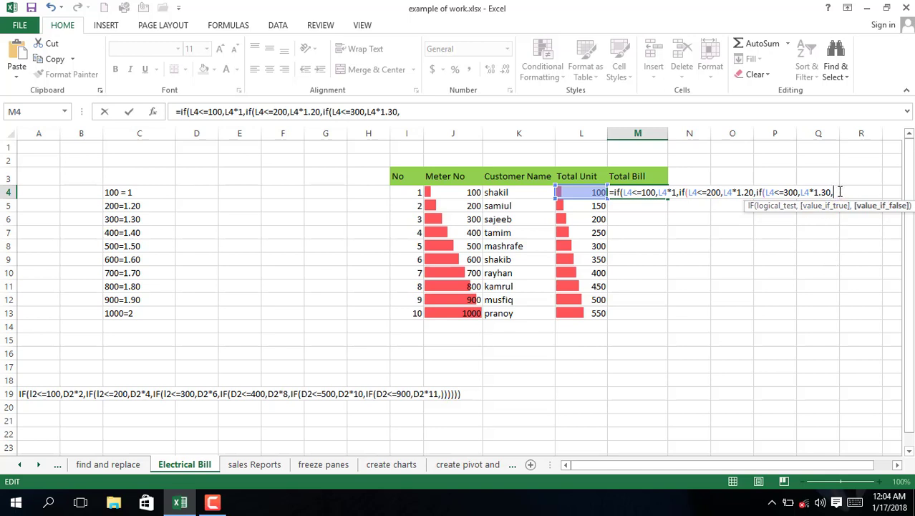
type("if(L4<=100,L4*1,")
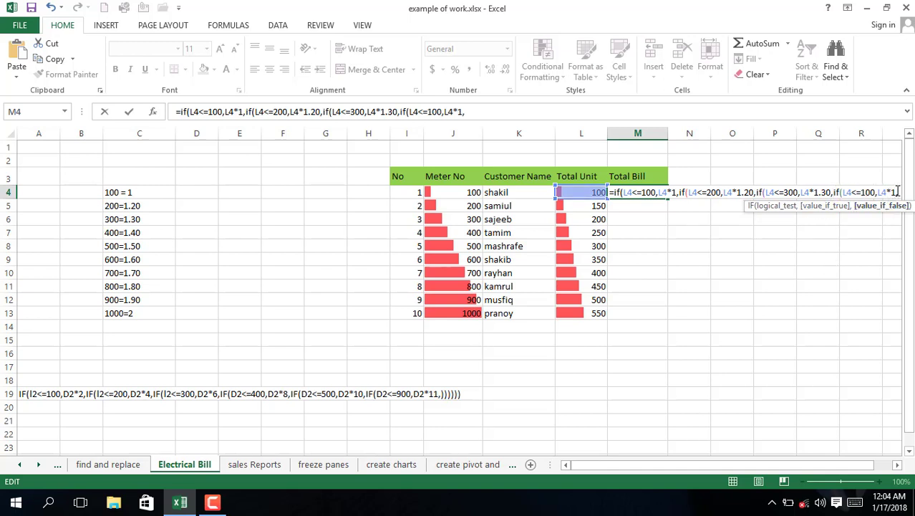
key("Left")
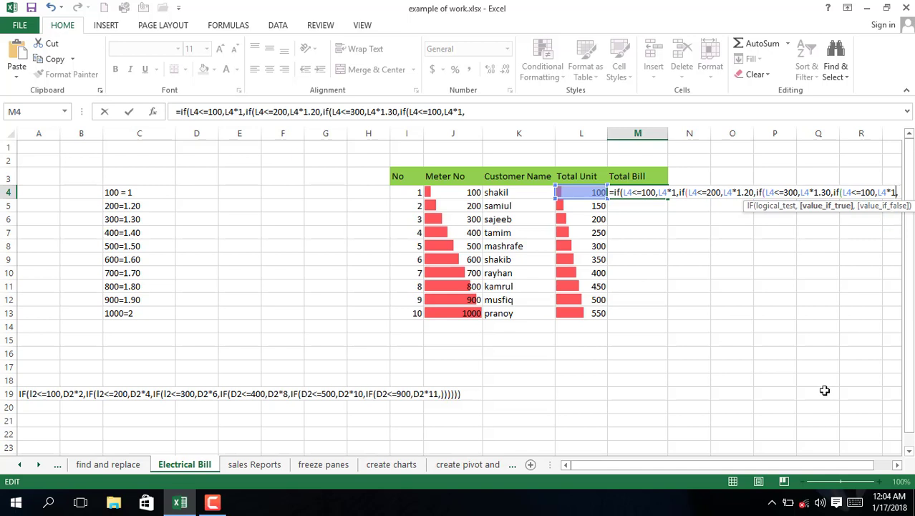
type(".40")
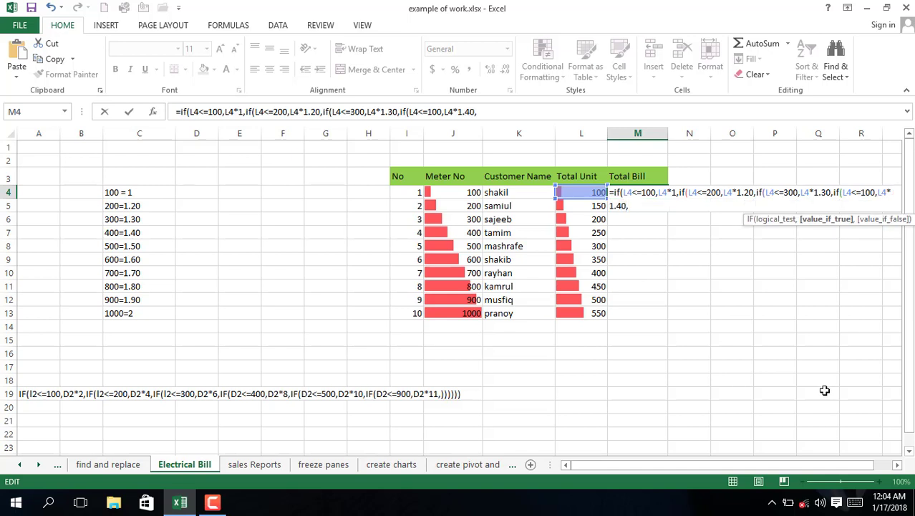
left_click(866, 192)
key("BackSpace")
type("4")
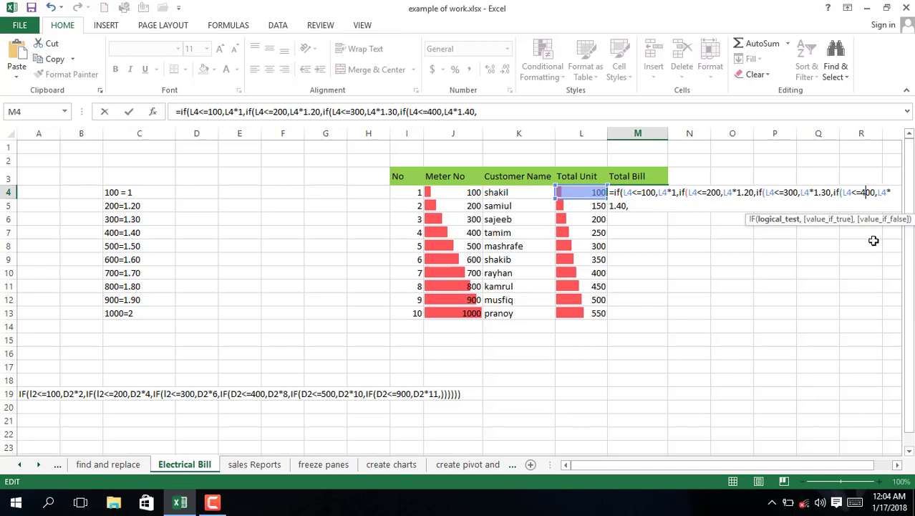
Add the 500-unit tier at rate 1.50 and the 600-unit tier at 1.60.
left_click(645, 206)
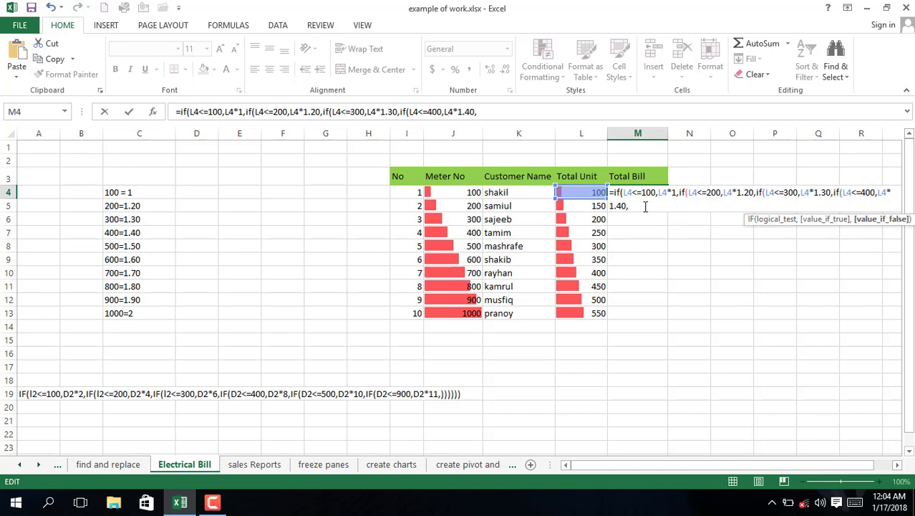
key("ctrl+v")
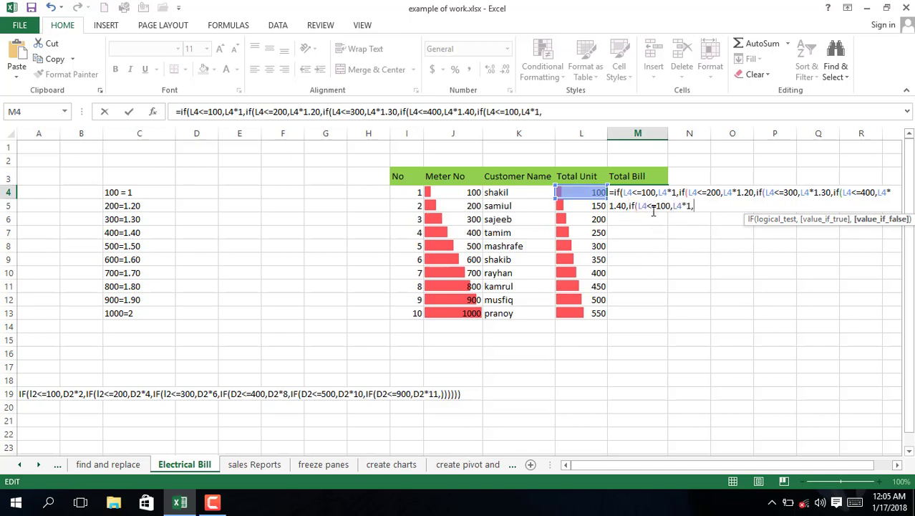
left_click(664, 205)
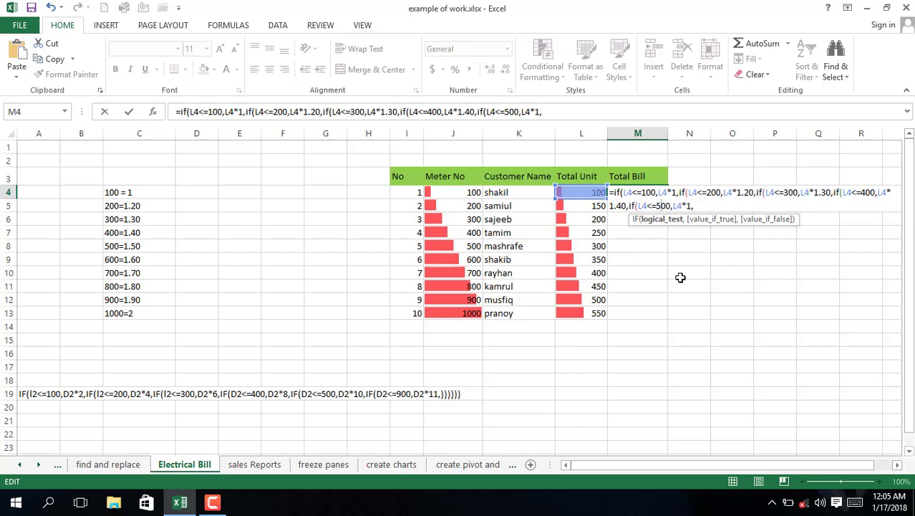
key("Right")
key("Right")
key("Right")
key("Right")
key("Right")
key("Right")
key("Right")
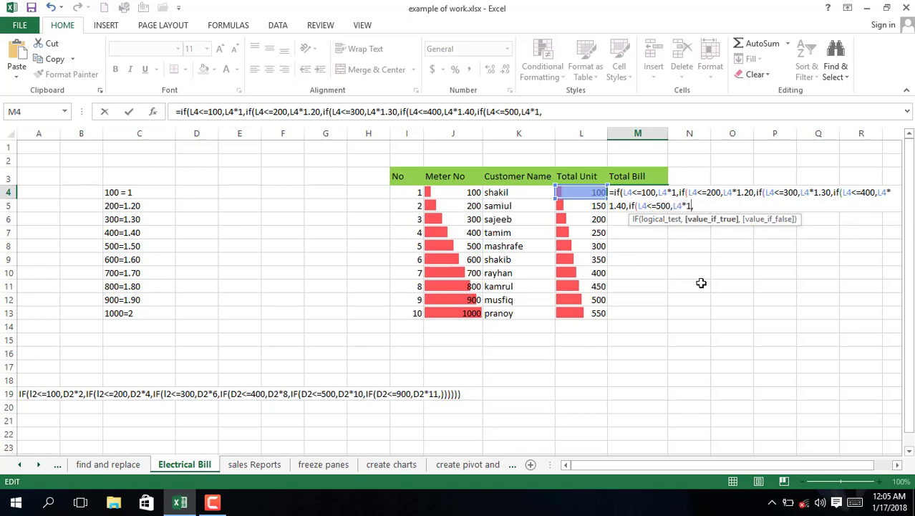
type(".50")
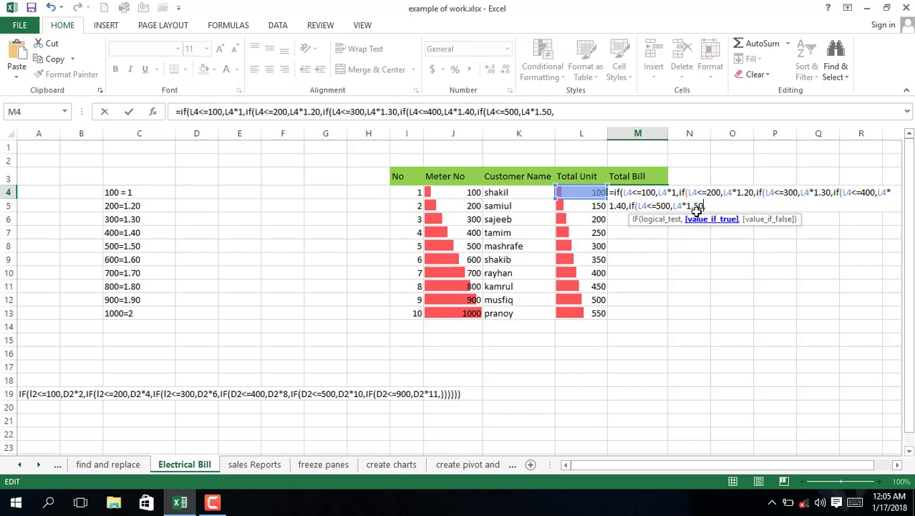
type(",")
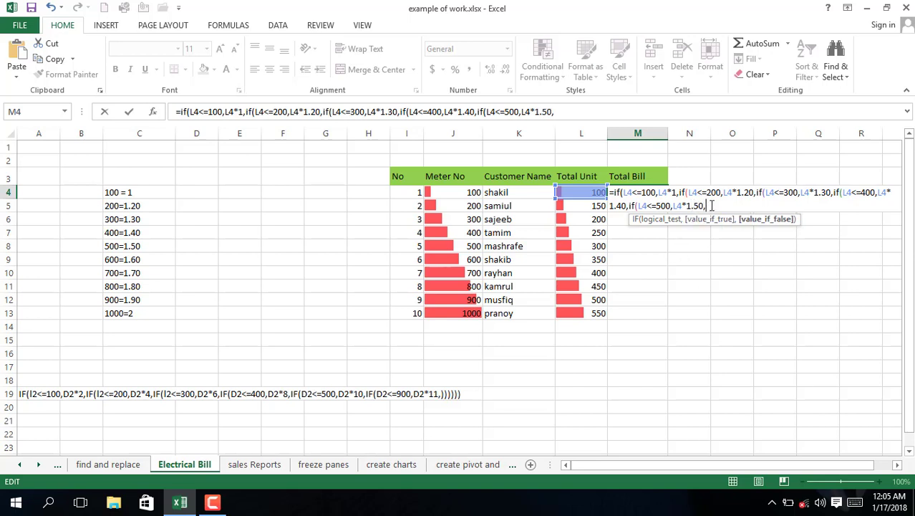
key("ctrl+v")
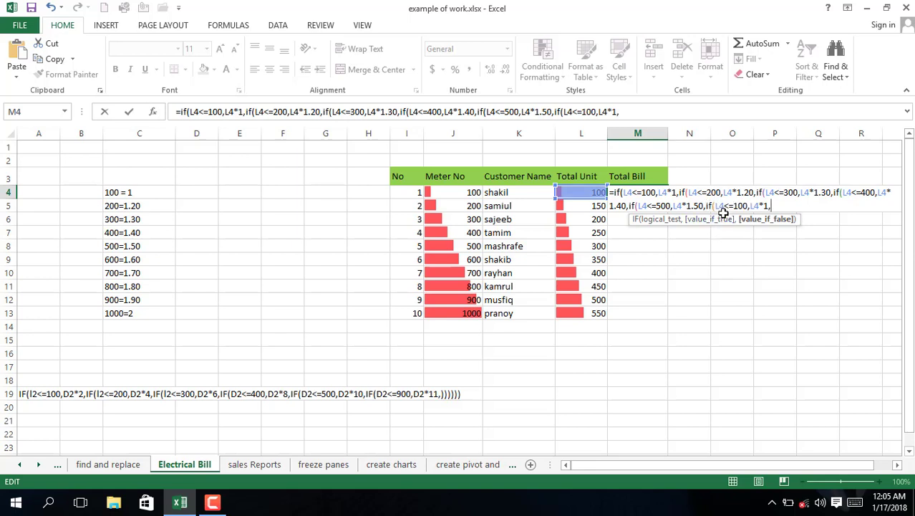
left_click(734, 205)
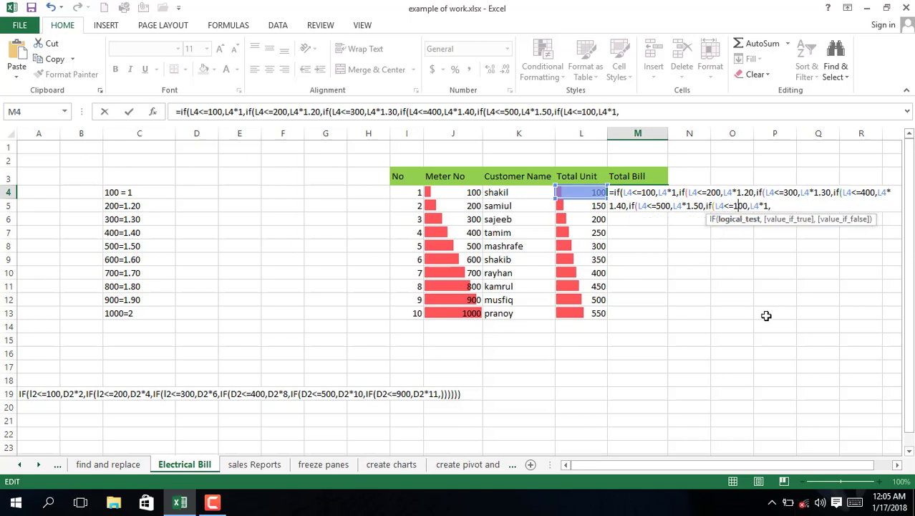
type("60")
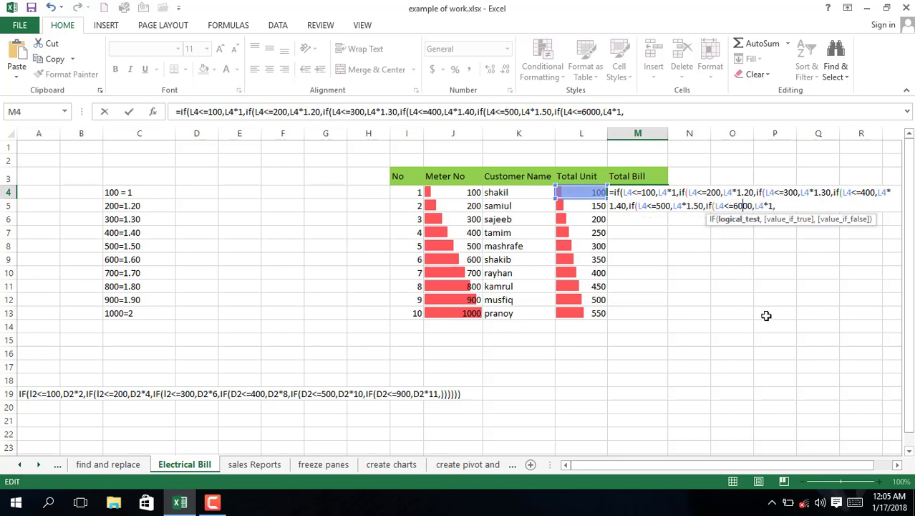
key("BackSpace")
key("Right")
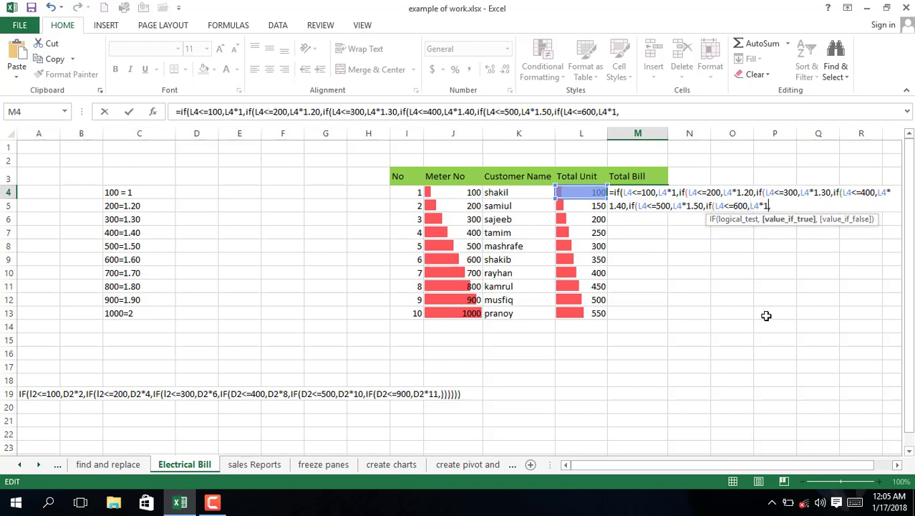
type("60")
Add the 700-unit tier at rate 1.70 and paste an eighth clause with rate 1.80.
left_click(790, 205)
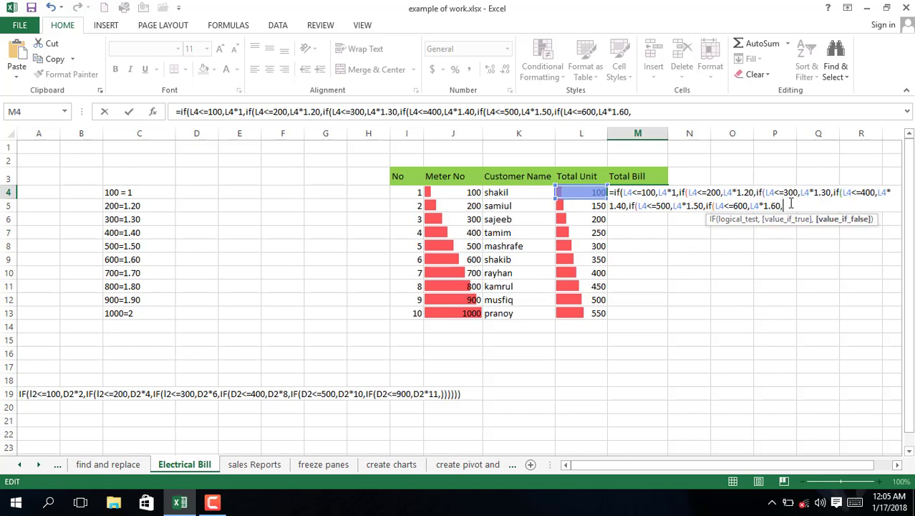
type("if(L4<=100,L4*1,")
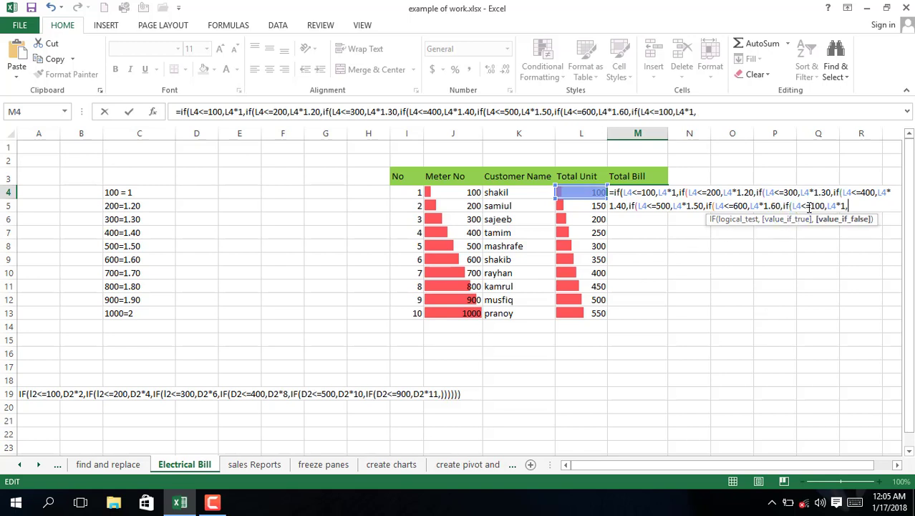
left_click(812, 205)
key("BackSpace")
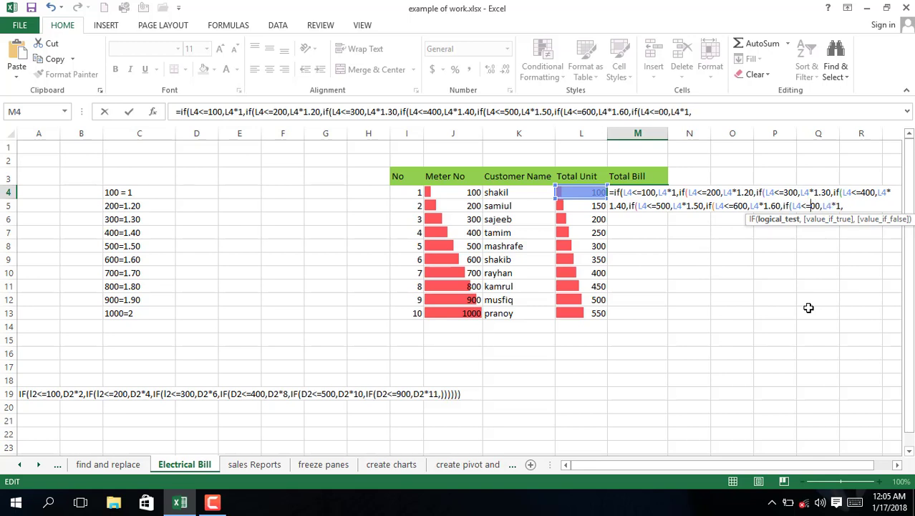
type("70")
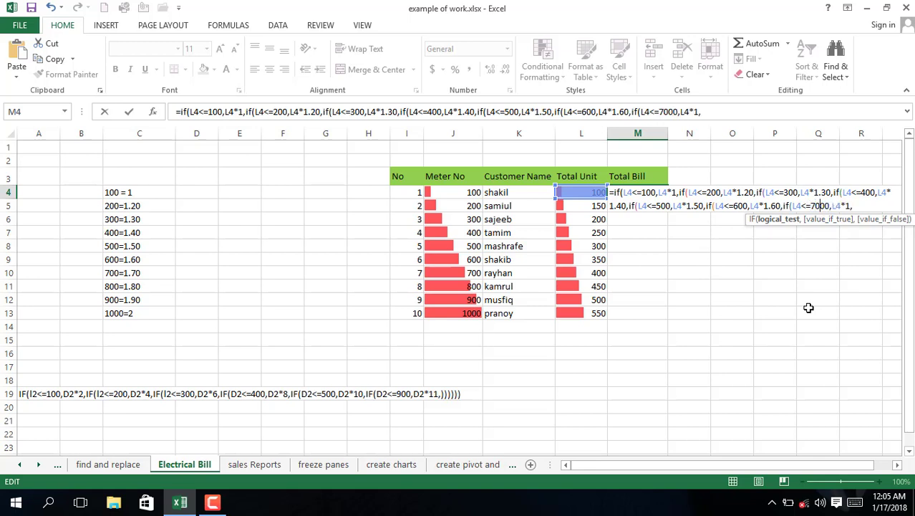
key("BackSpace")
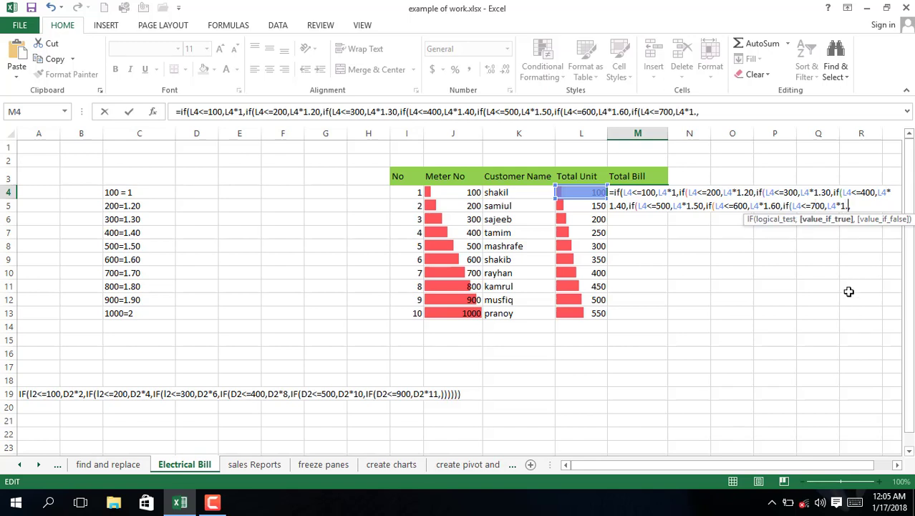
type("70")
left_click(869, 206)
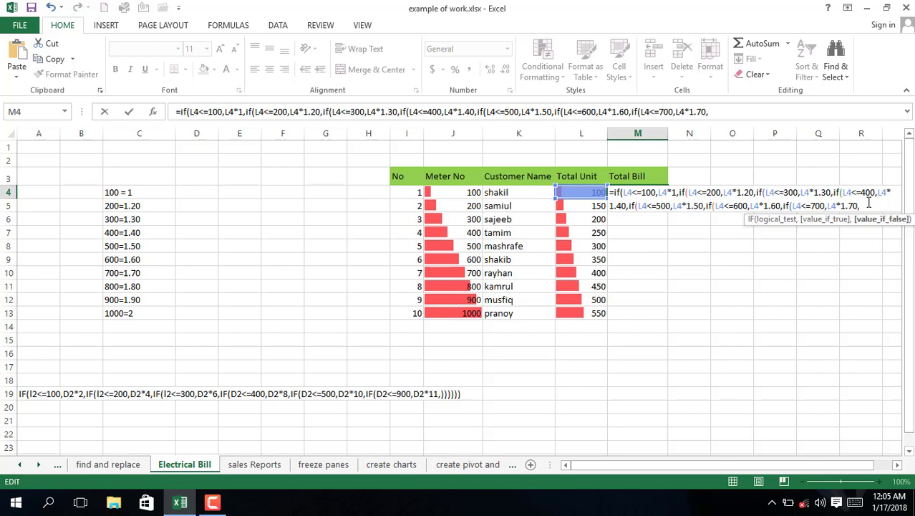
type("if(L4<=100,L4*1,")
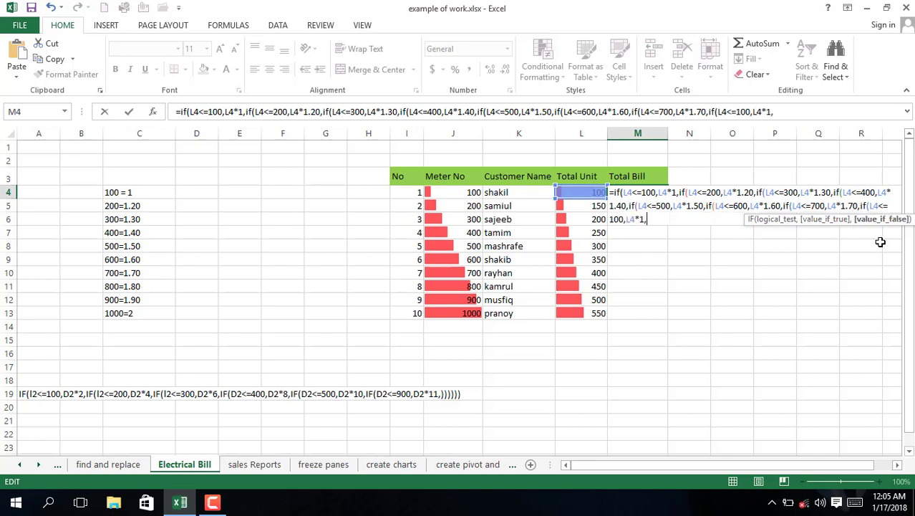
left_click(643, 218)
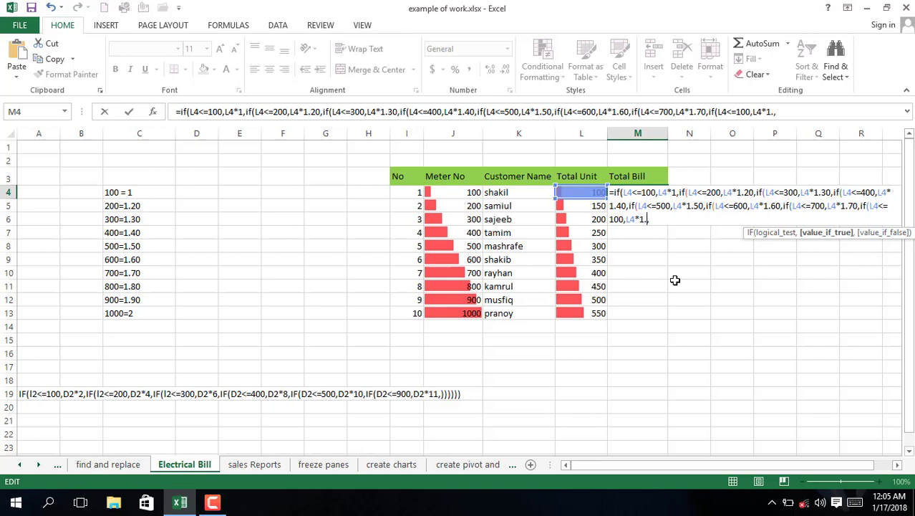
type(".80")
Set the eighth tier's limit to L4<=800 and paste another IF clause.
key("Left")
key("Left")
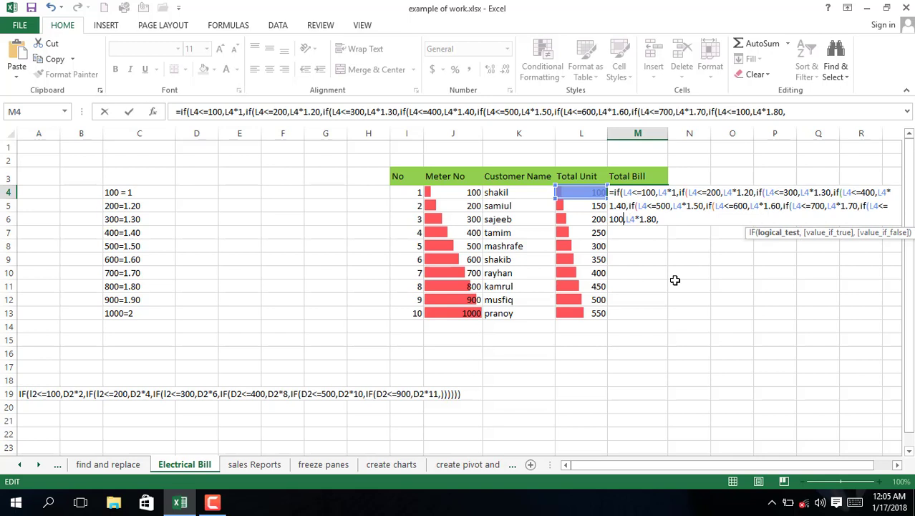
key("BackSpace")
key("BackSpace")
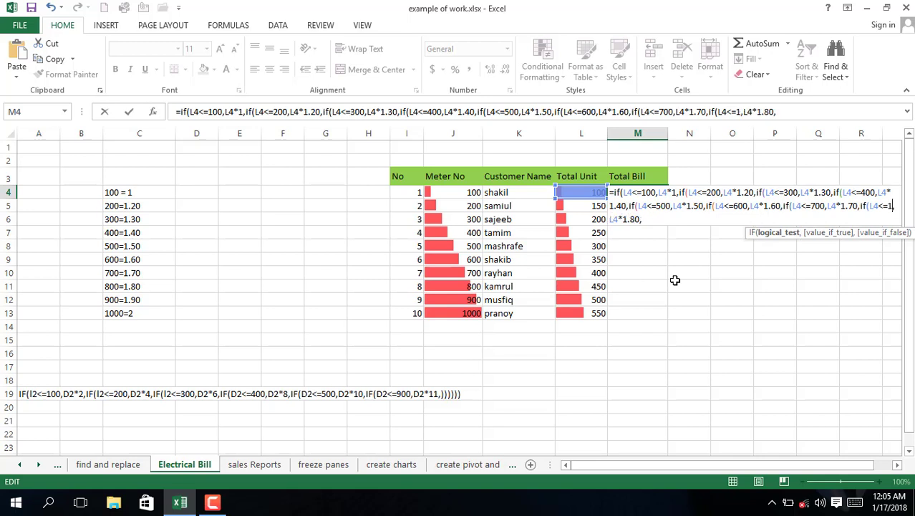
key("BackSpace")
type("800")
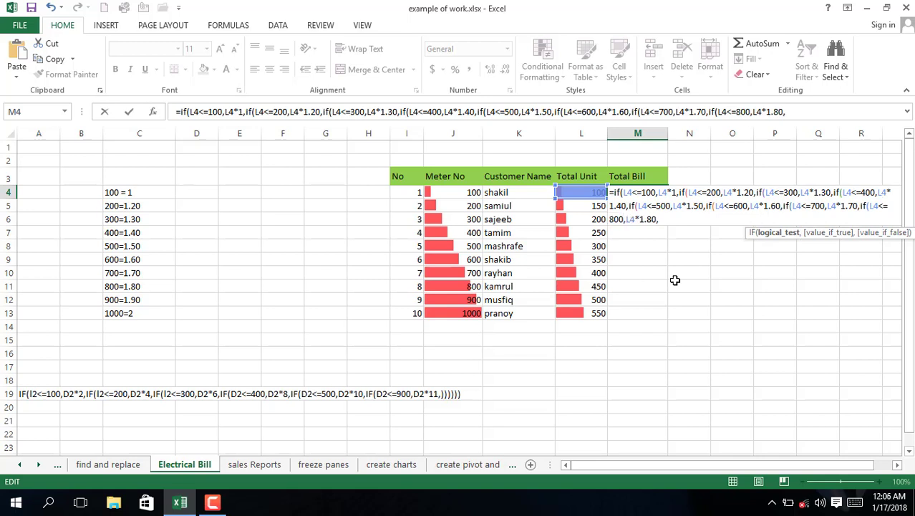
left_click(677, 221)
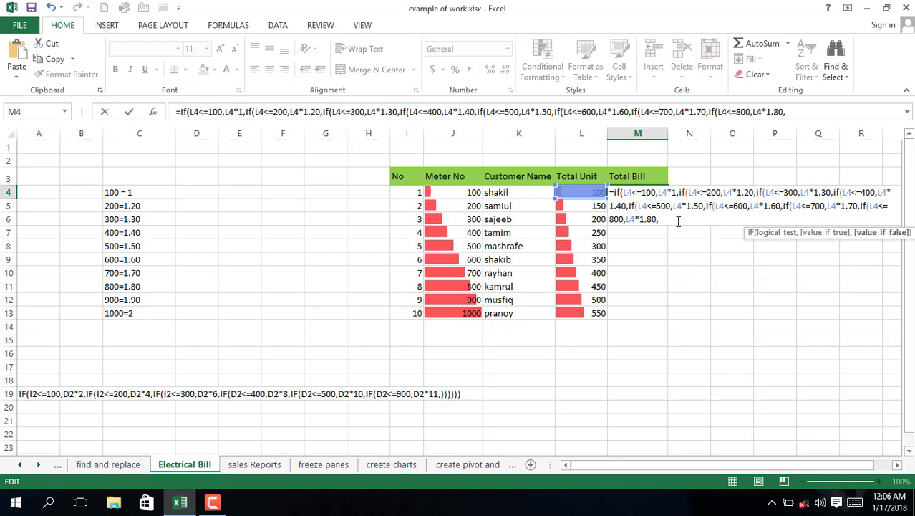
type("if(L4<=100,L4*1,")
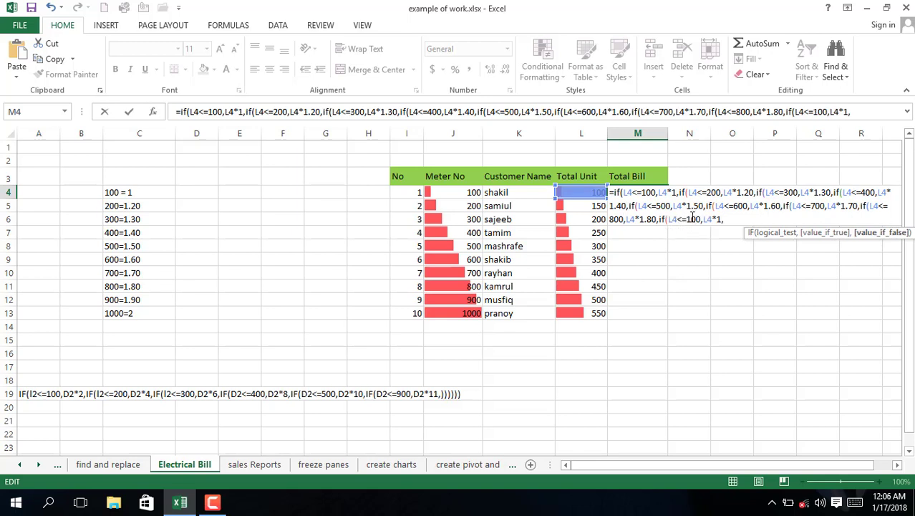
Make the new tier L4<=900 at L4*1.90 and paste a tenth clause.
left_click(691, 219)
key("BackSpace")
type("9")
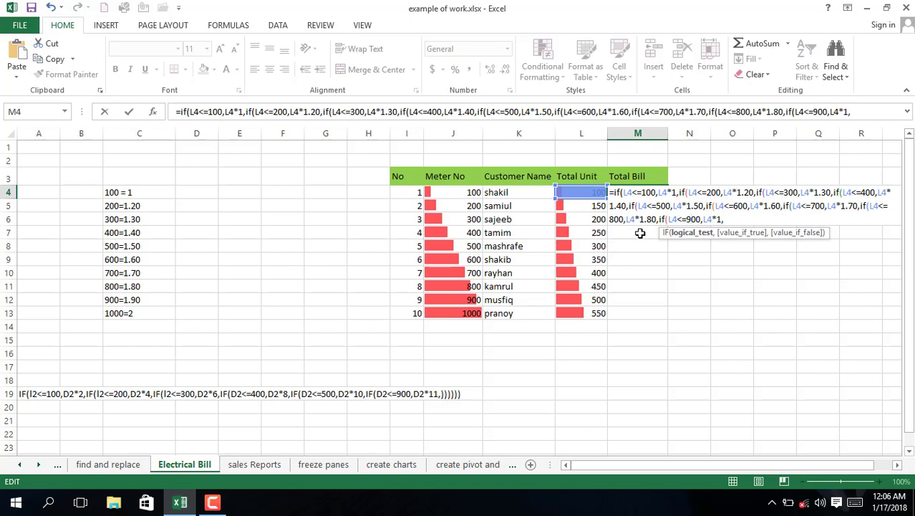
left_click(720, 219)
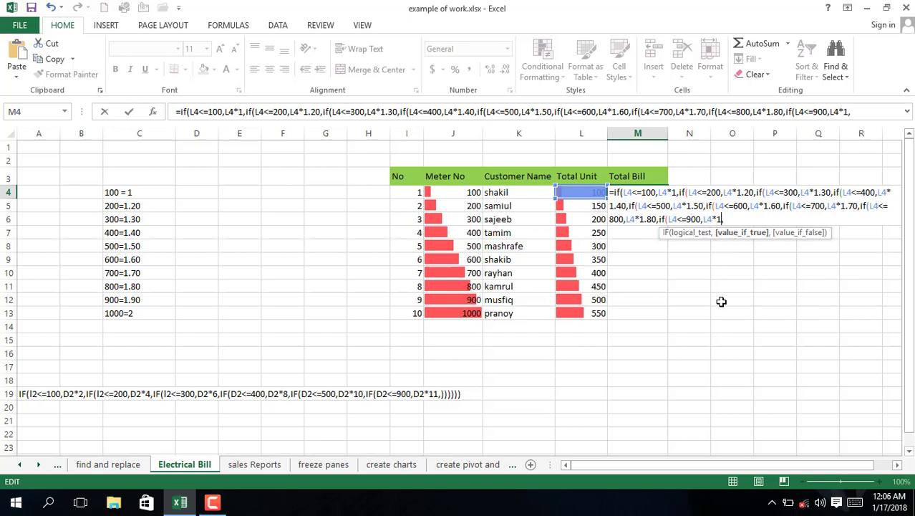
type("90")
left_click(745, 219)
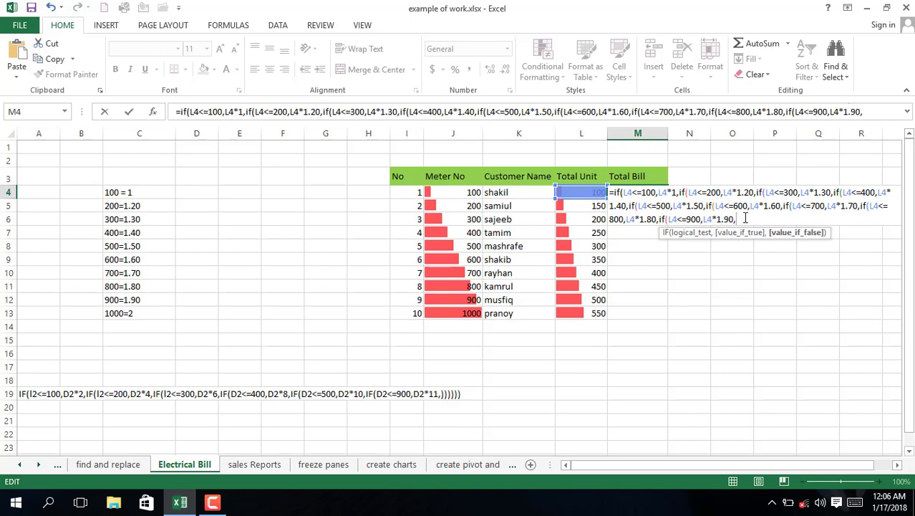
type("if(L4<=100,L4*1,")
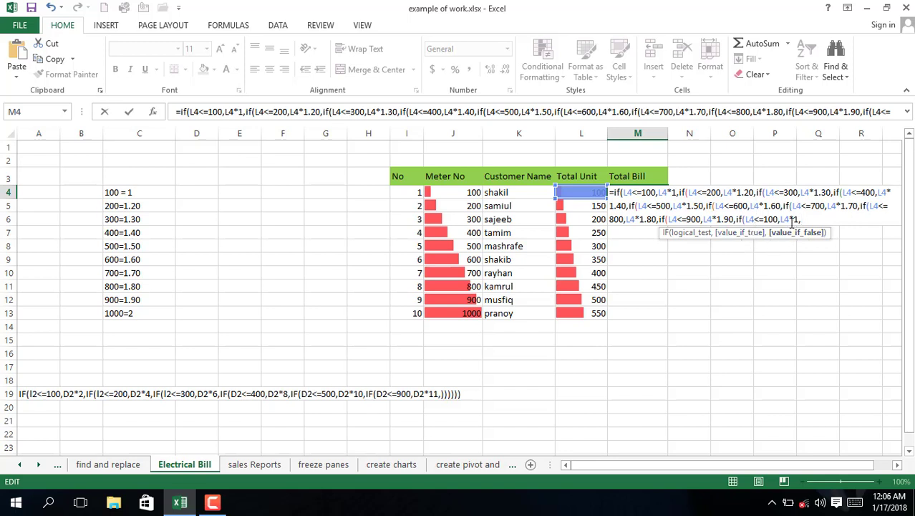
key("BackSpace")
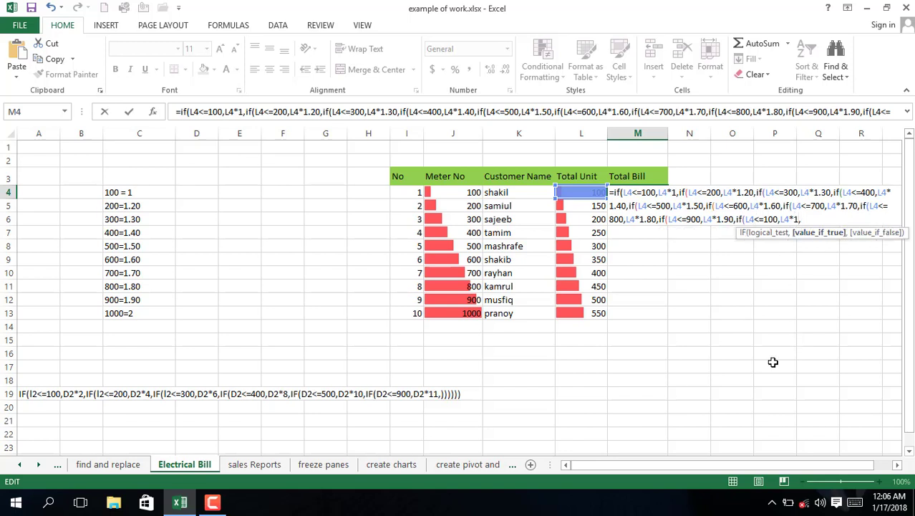
Set the last tier to L4<=1000 at L4*2, drop the trailing comma and close the parentheses.
key("BackSpace")
type("2")
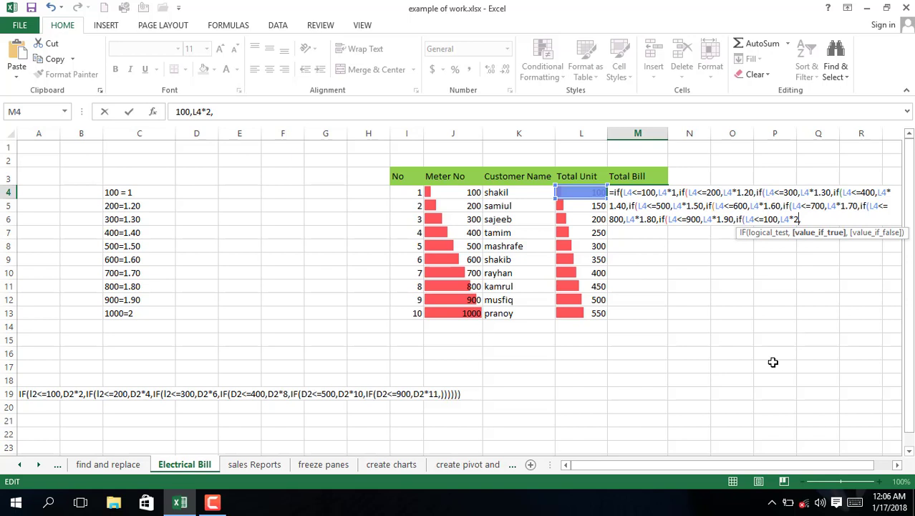
key("Left")
key("Left")
key("Left")
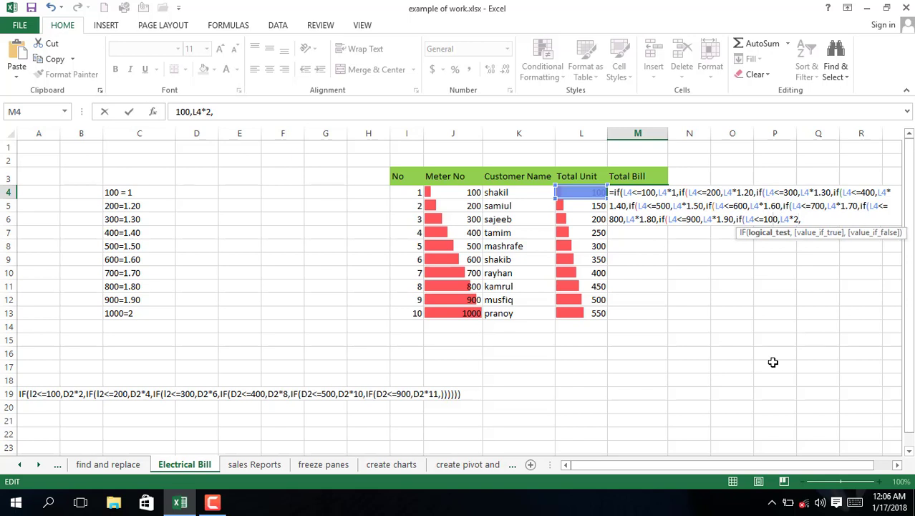
type("0")
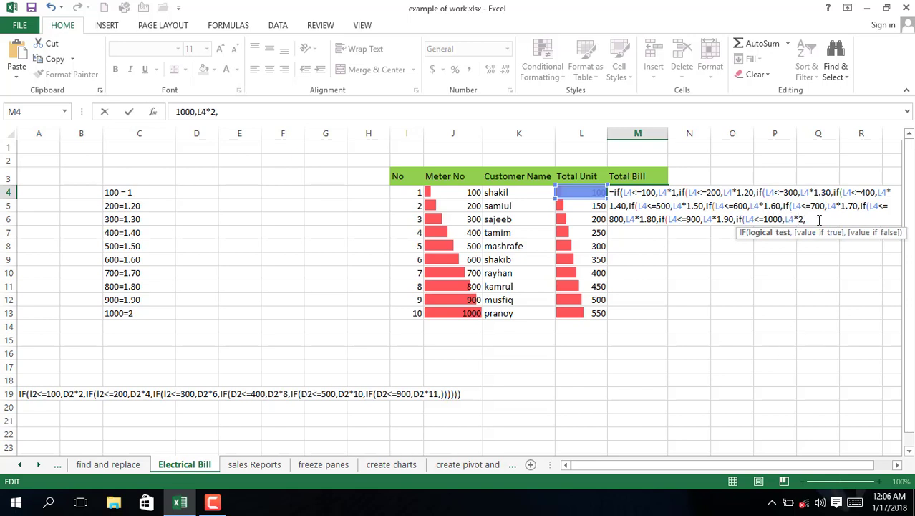
left_click(819, 220)
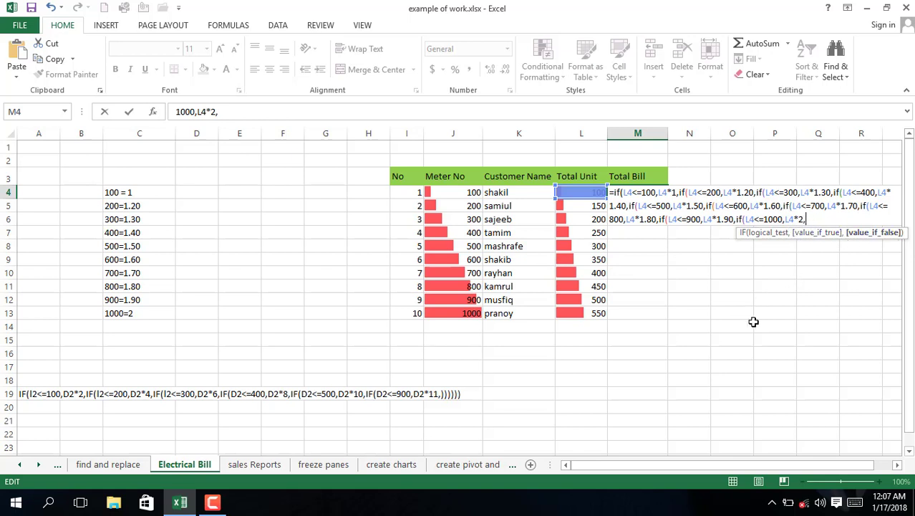
key("BackSpace")
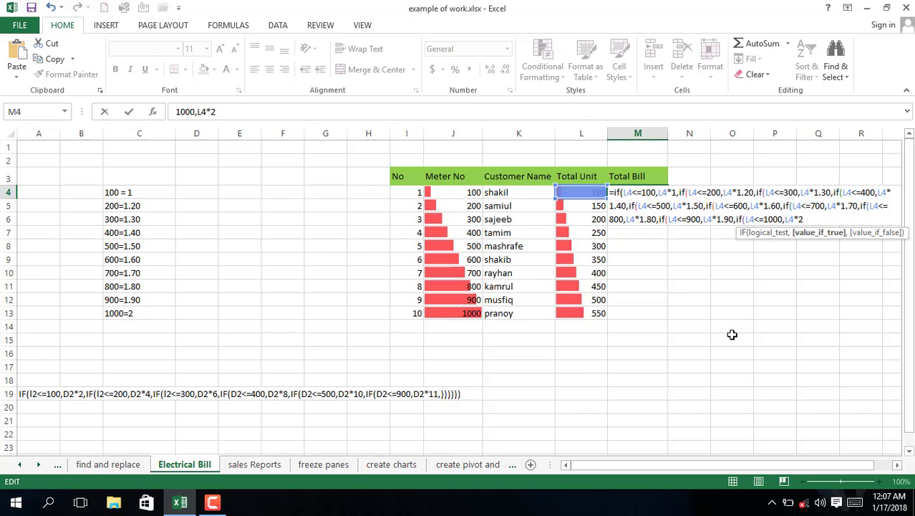
type("))")
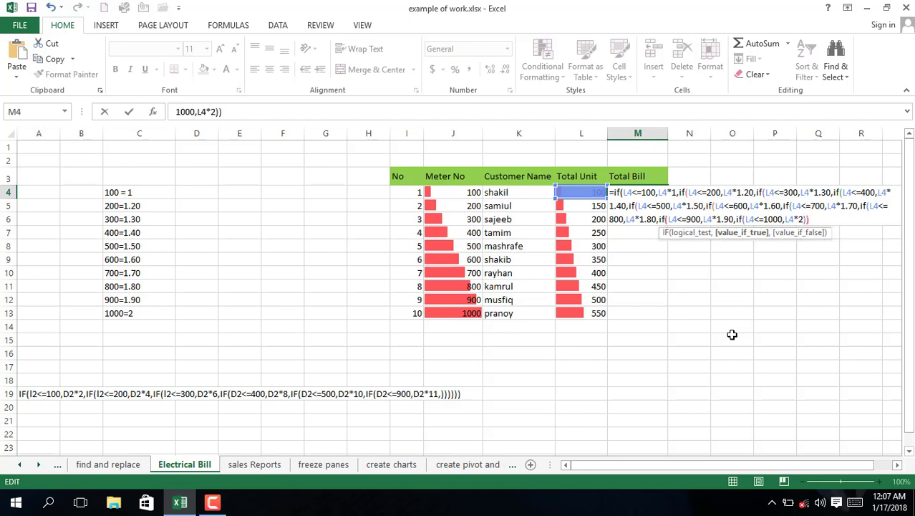
type("))))")
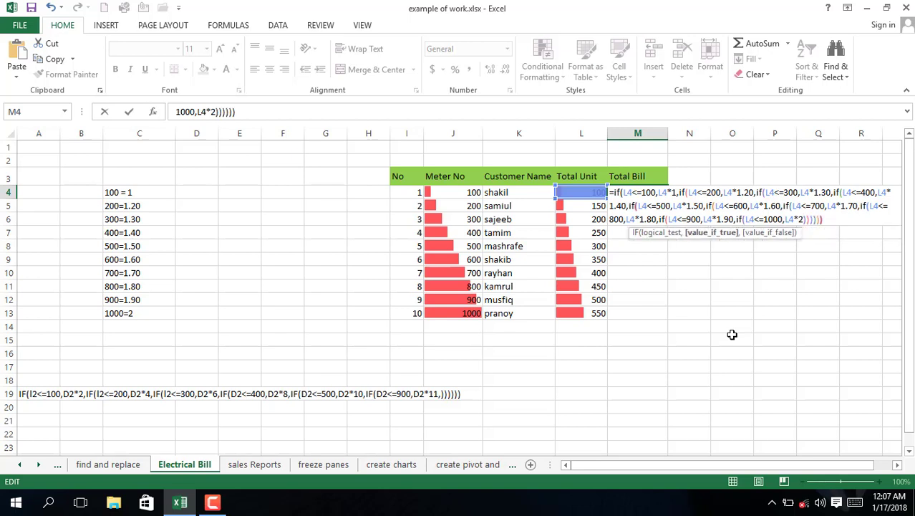
type(")))")
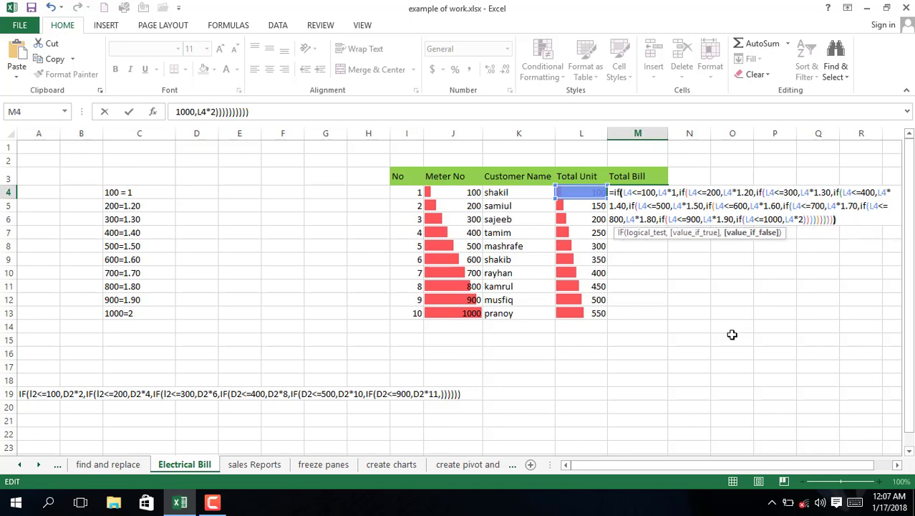
type(")")
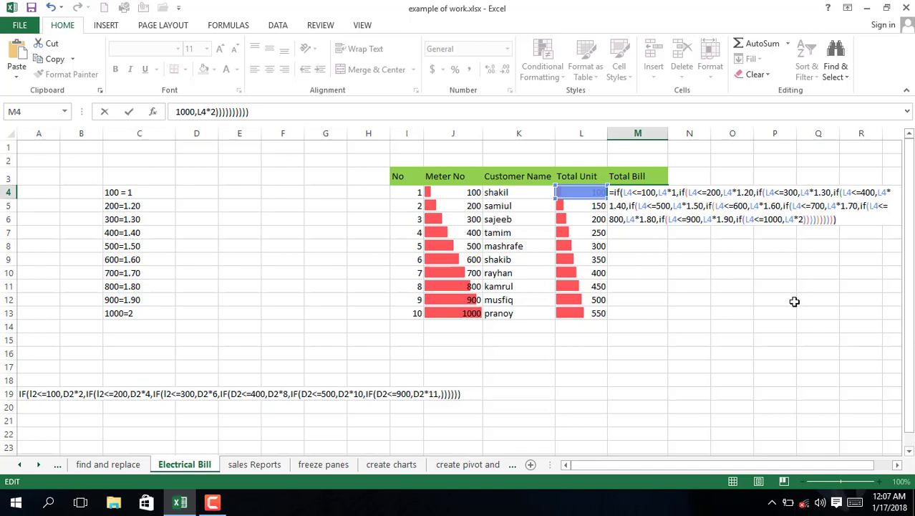
Commit the nested IF formula in M4, fill it down to M13, and check M5's copy.
key("Return")
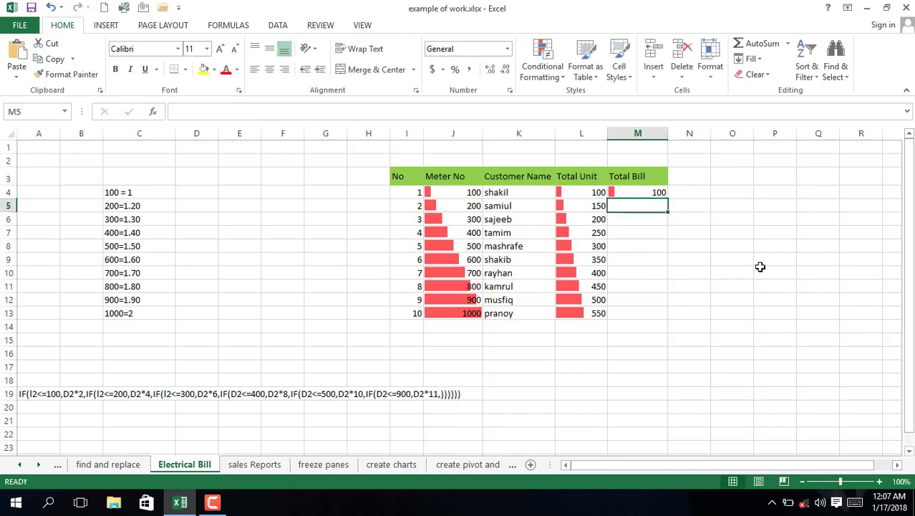
left_click(663, 193)
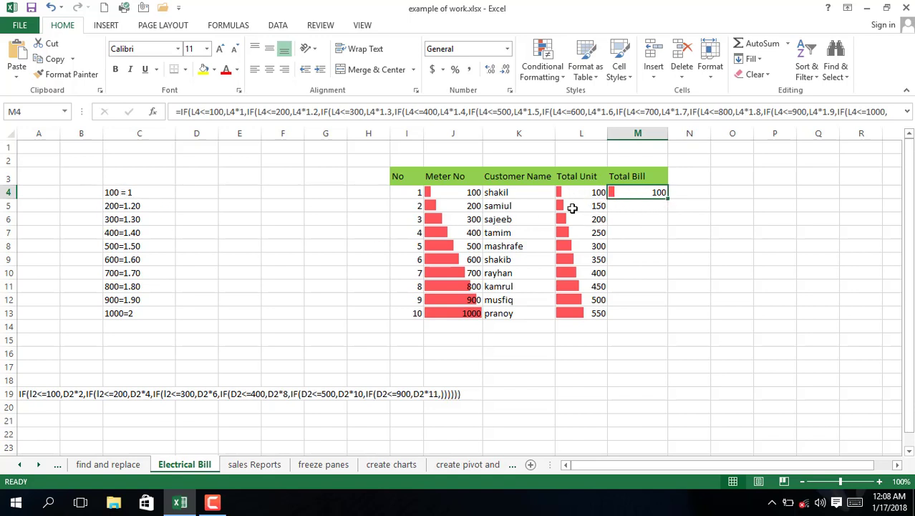
left_click_drag(667, 199, 669, 316)
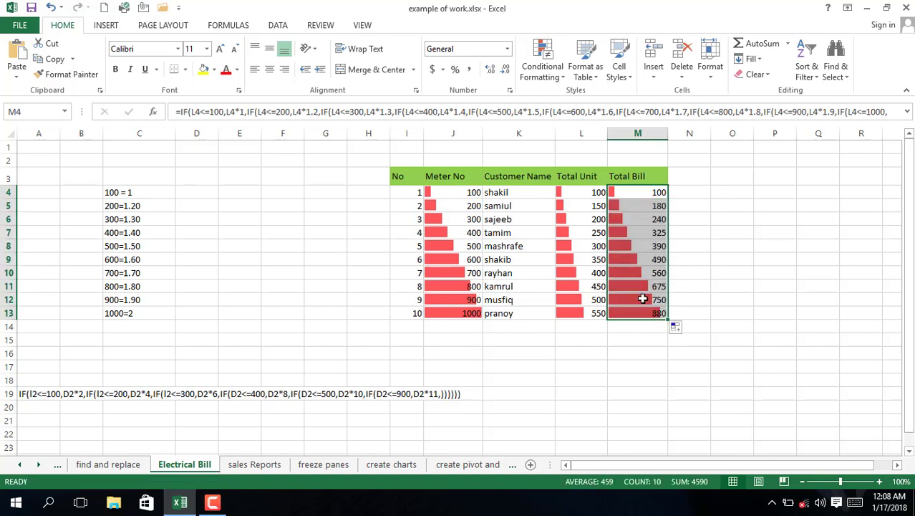
left_click(639, 208)
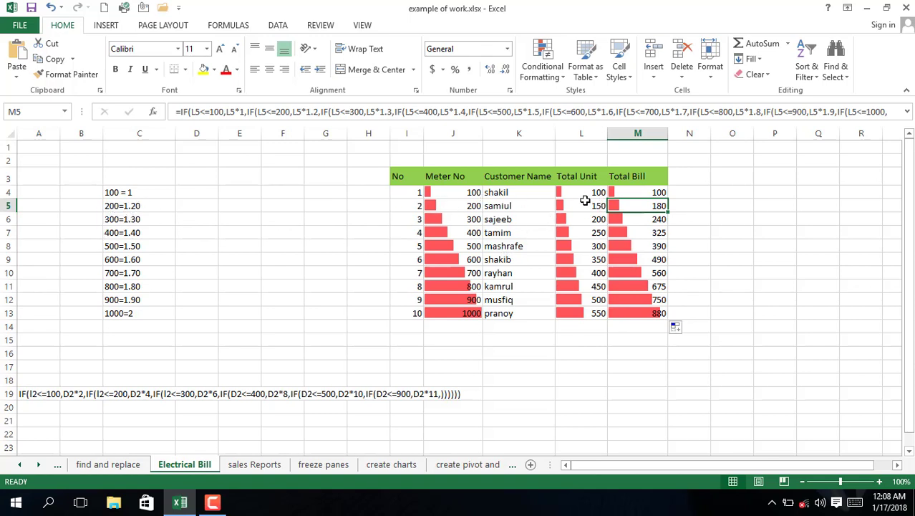
left_click(788, 206)
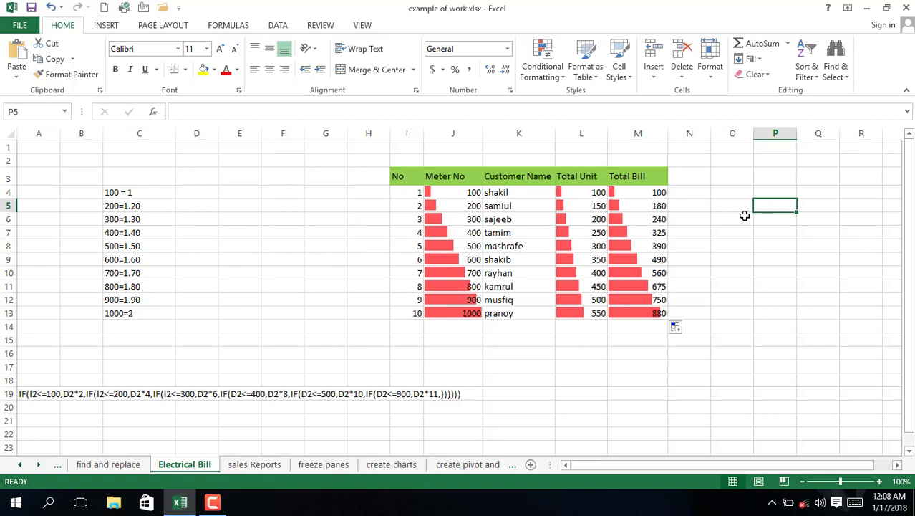
type("150")
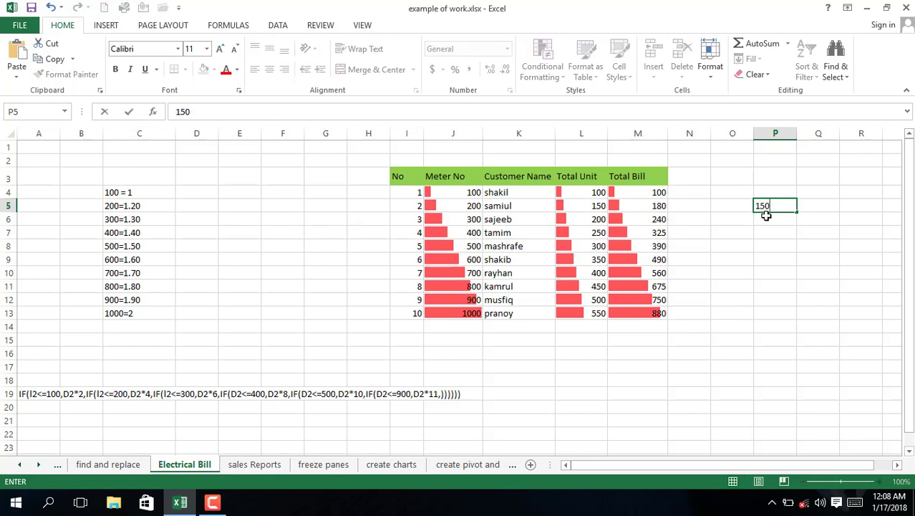
key("BackSpace")
key("BackSpace")
key("BackSpace")
type("=")
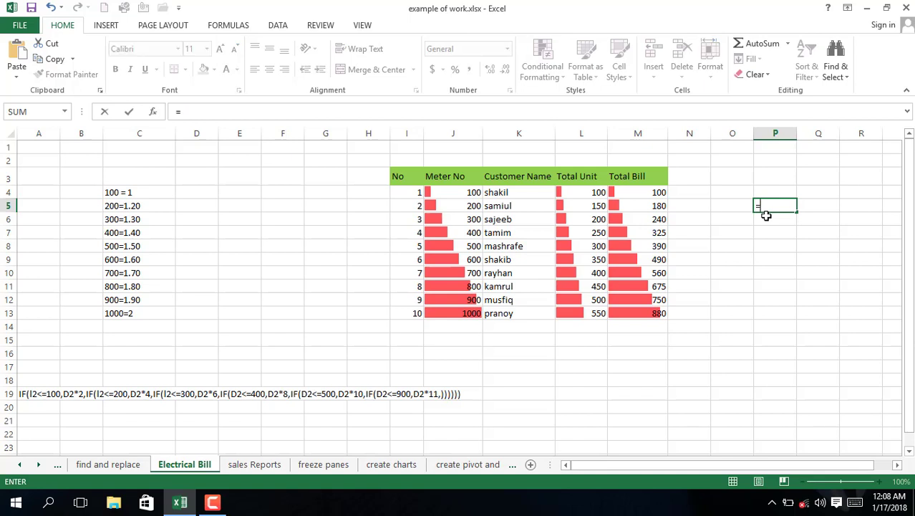
type("150")
type("*1.")
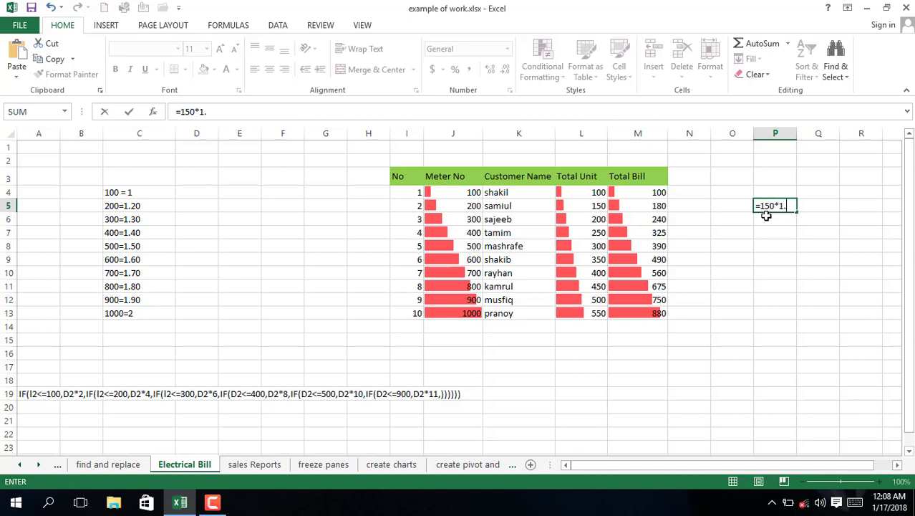
type("20")
key("Return")
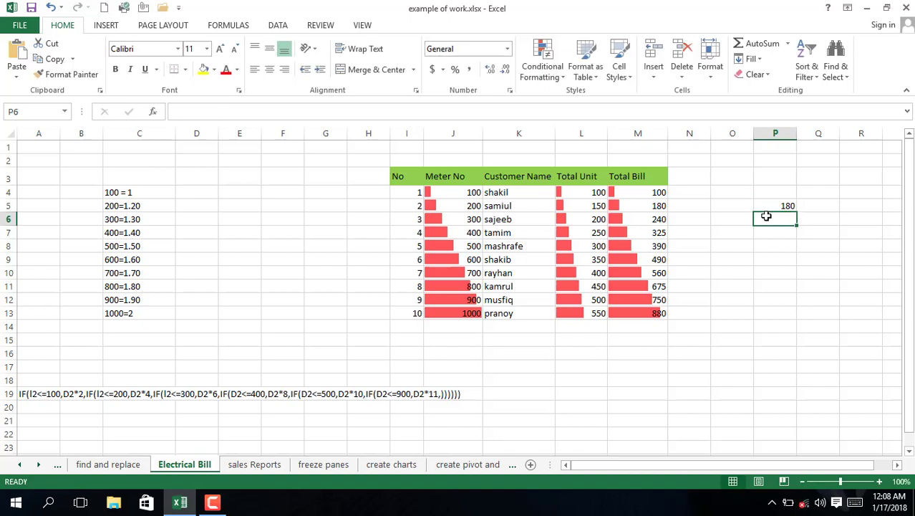
left_click(785, 205)
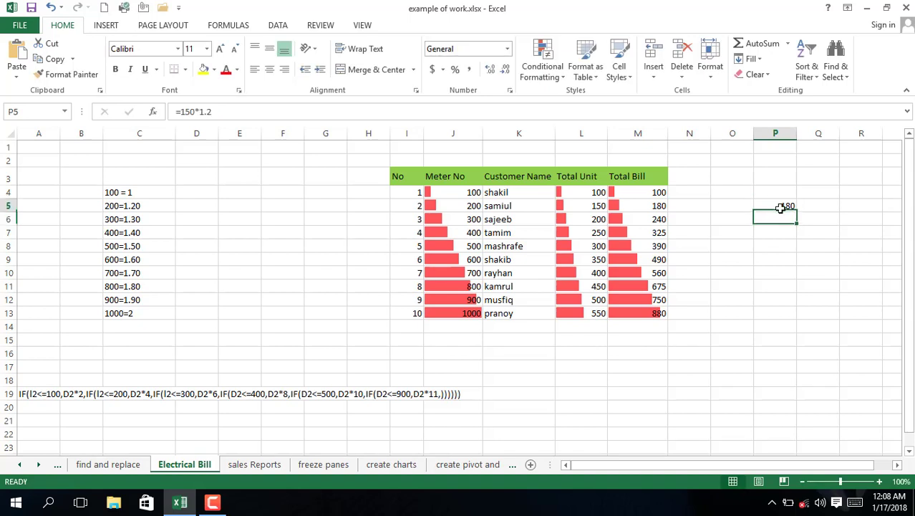
key("BackSpace")
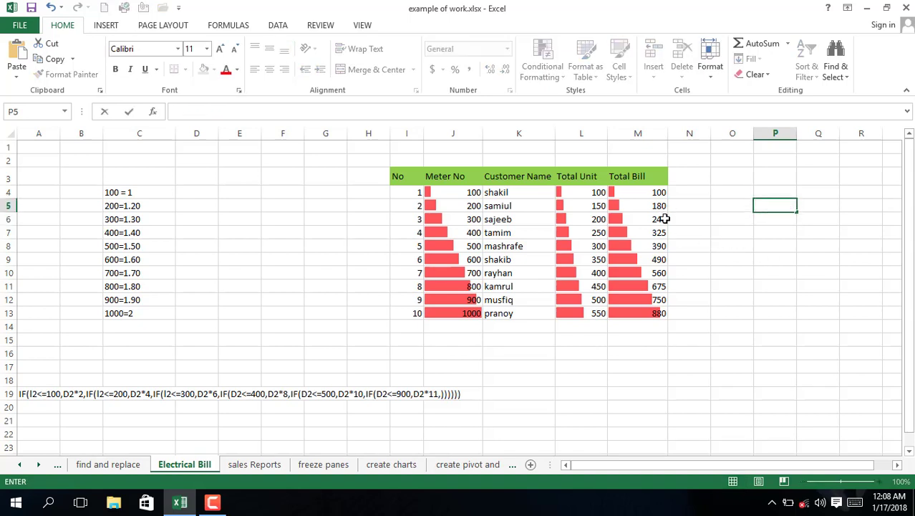